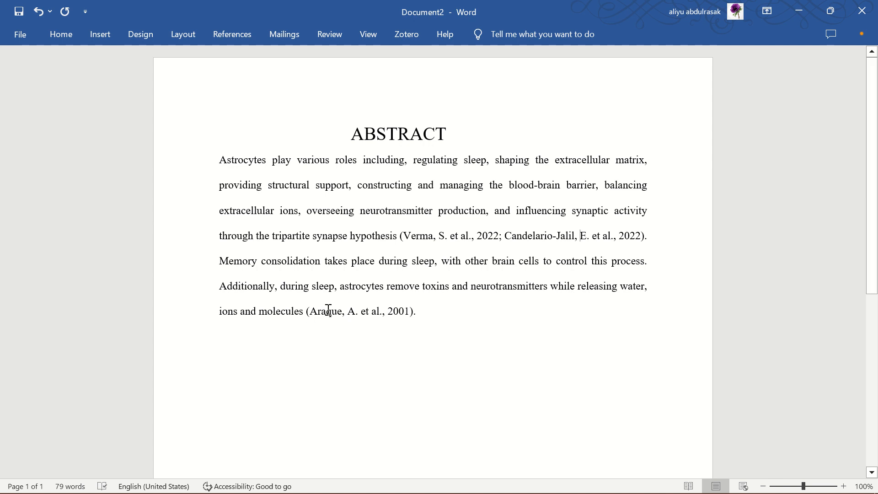
Add a "References" heading on its own line in the empty space below the abstract paragraph.
drag(345, 313, 391, 317)
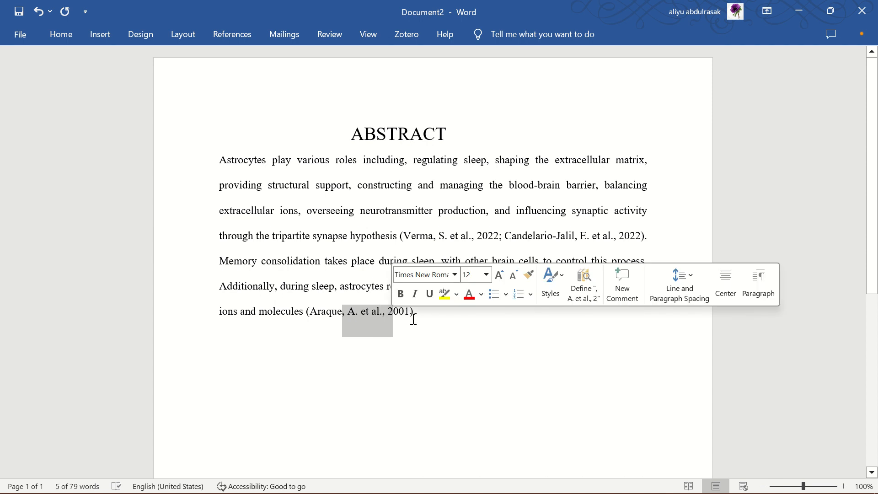
click(413, 315)
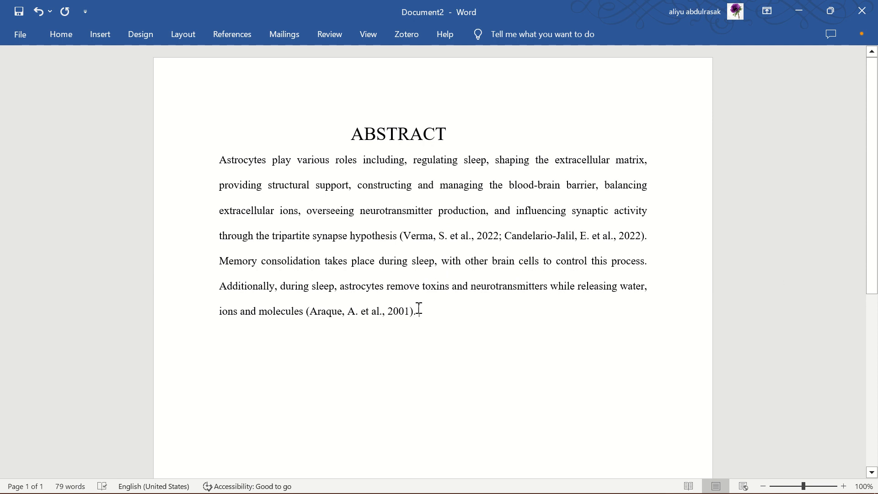
scroll(418, 314, down, 3)
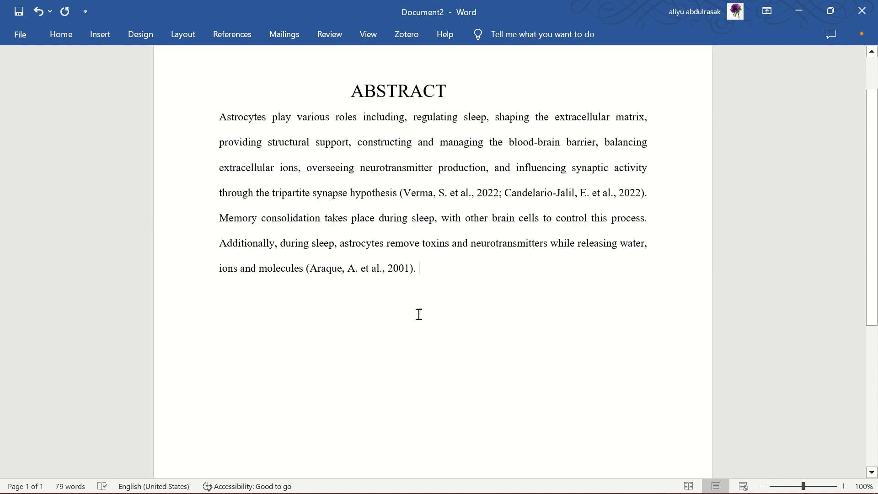
click(305, 315)
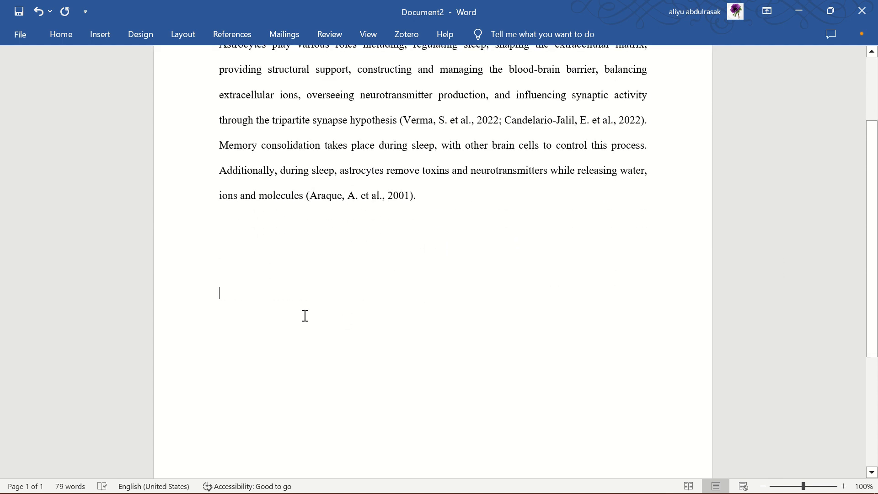
text(re)
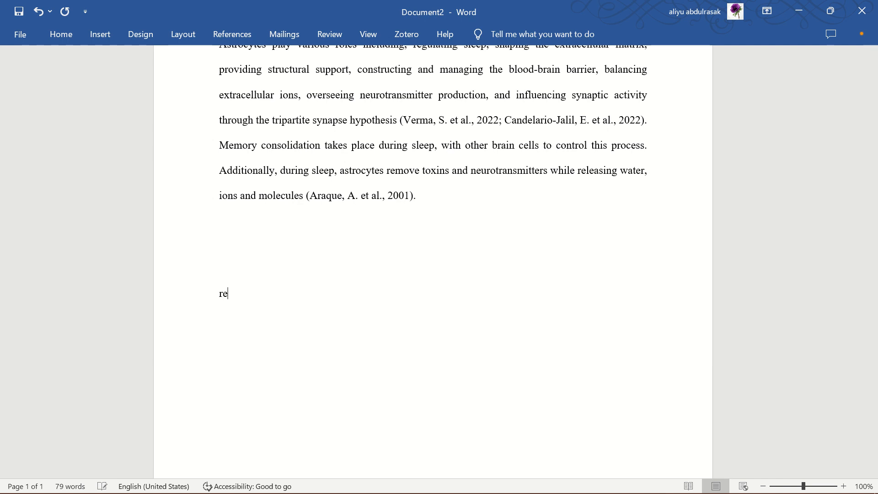
text(ferences)
key(Return)
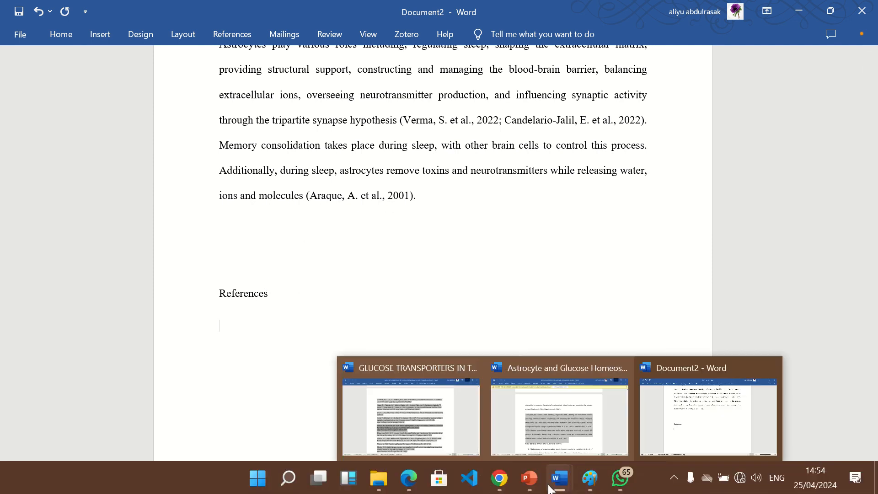
Switch to Chrome and copy the NLM citation of the PubMed article "Dynamic signaling between astrocytes and neurons".
mouse_move(506, 484)
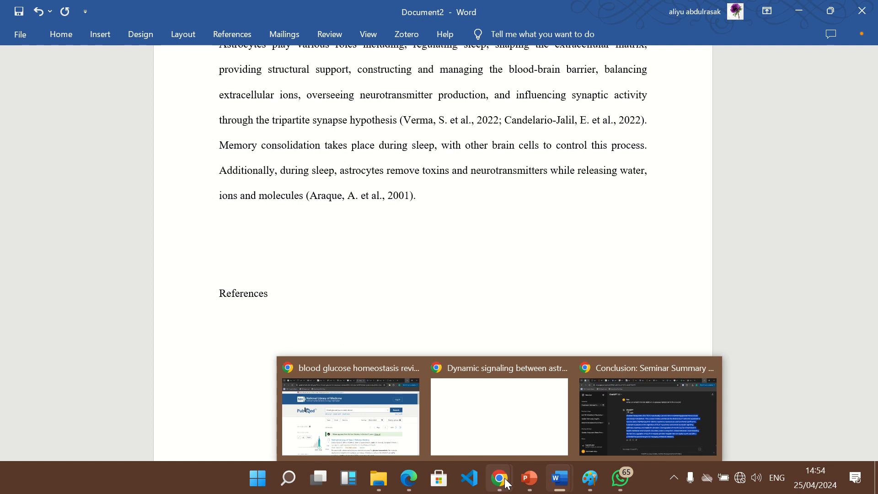
click(498, 435)
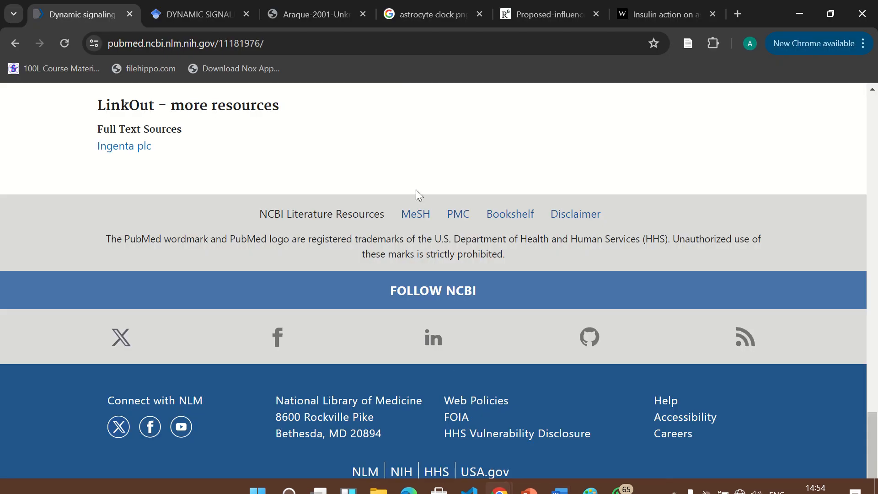
scroll(377, 147, up, 20)
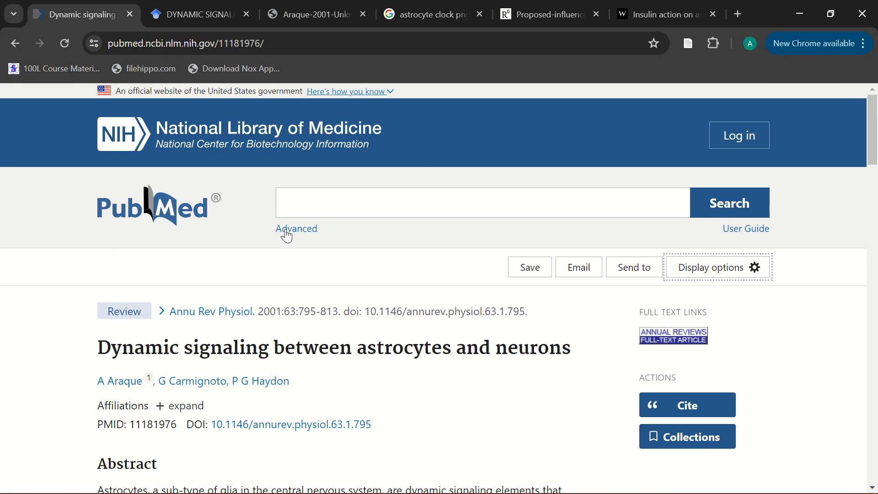
scroll(254, 371, down, 4)
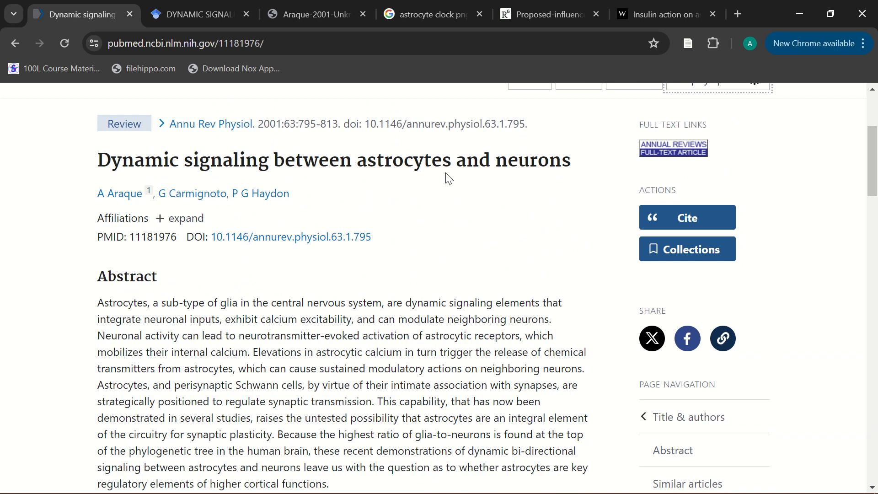
click(669, 217)
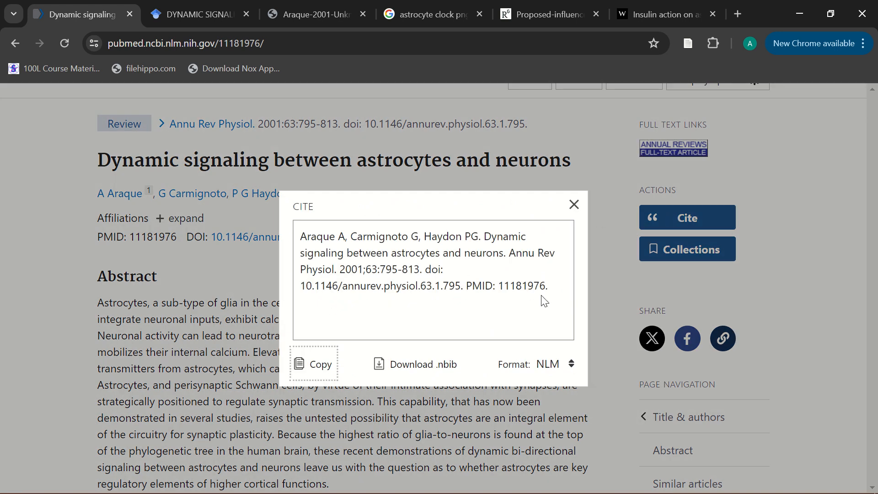
click(552, 292)
click(318, 365)
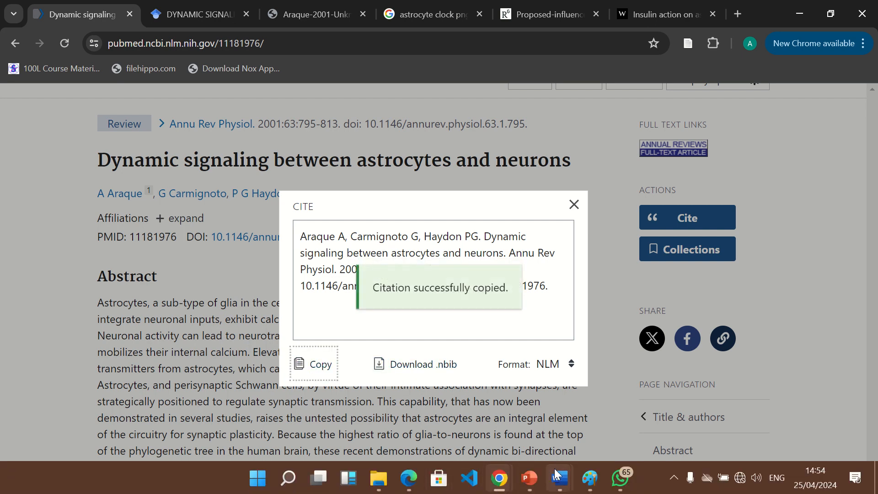
Switch back to Document2 in Word and paste the copied citation under the References heading.
mouse_move(557, 484)
click(699, 423)
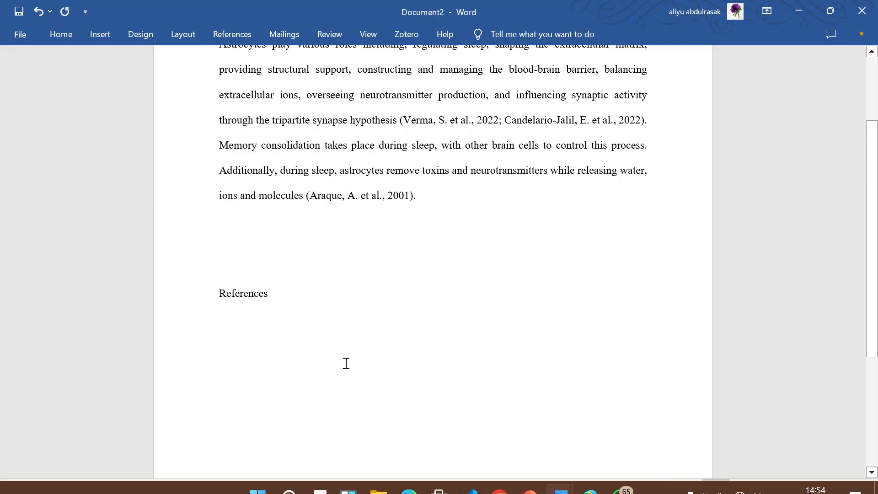
key(ctrl+v)
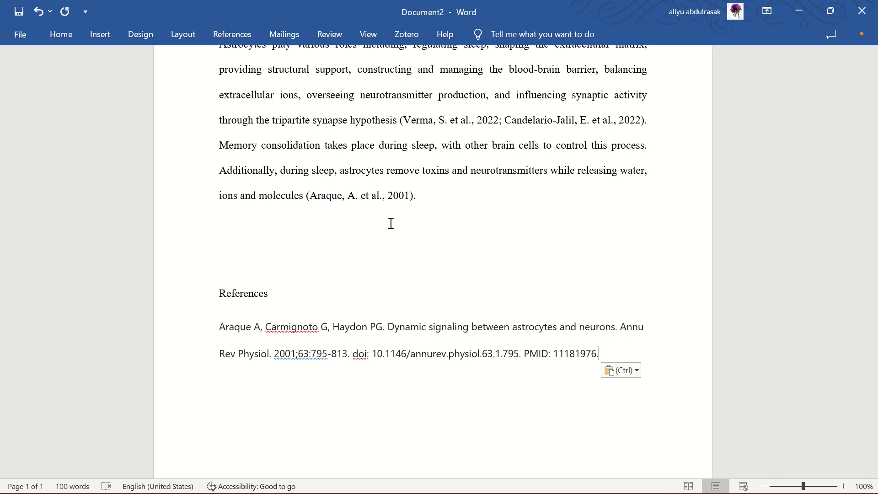
Delete the References heading together with the citation pasted below it.
drag(598, 354, 195, 298)
key(Delete)
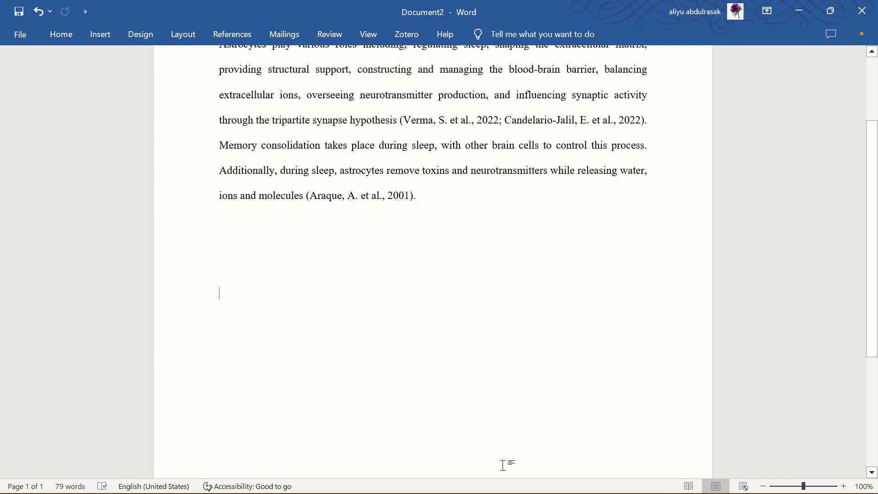
Switch to Chrome, close the citation window on the PubMed article page, and return to Document2 in Word.
mouse_move(495, 483)
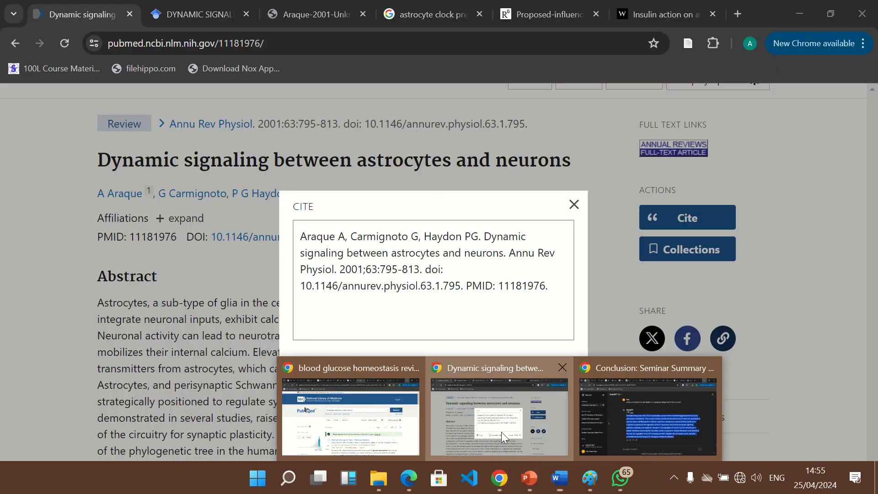
click(502, 432)
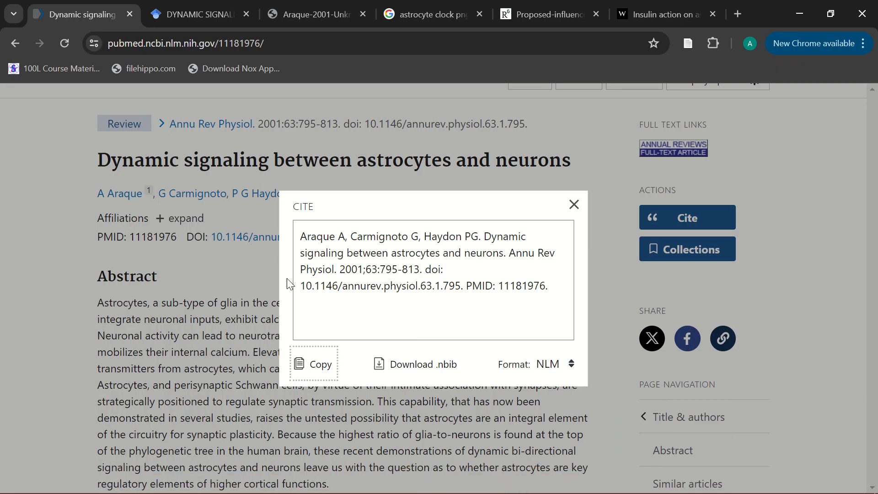
click(263, 278)
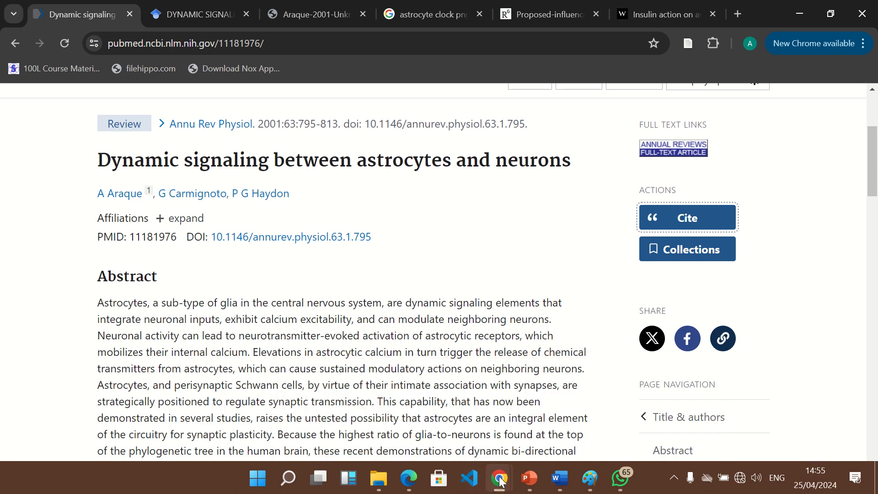
mouse_move(559, 476)
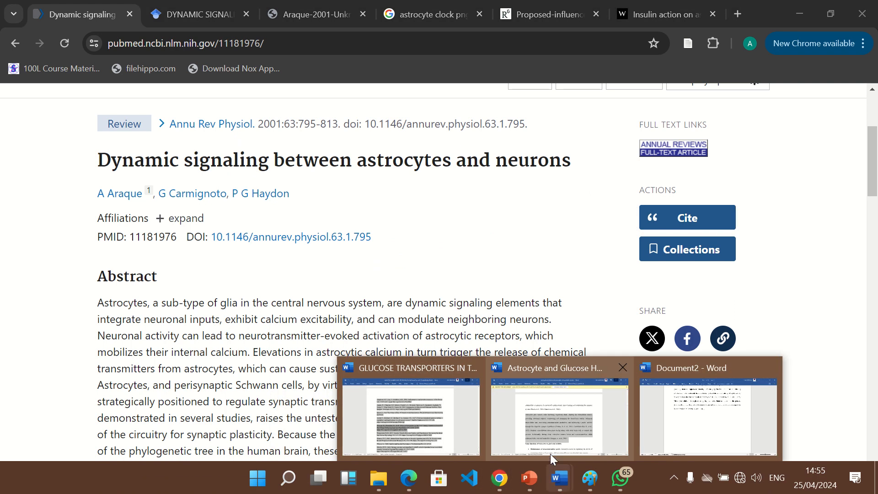
click(687, 435)
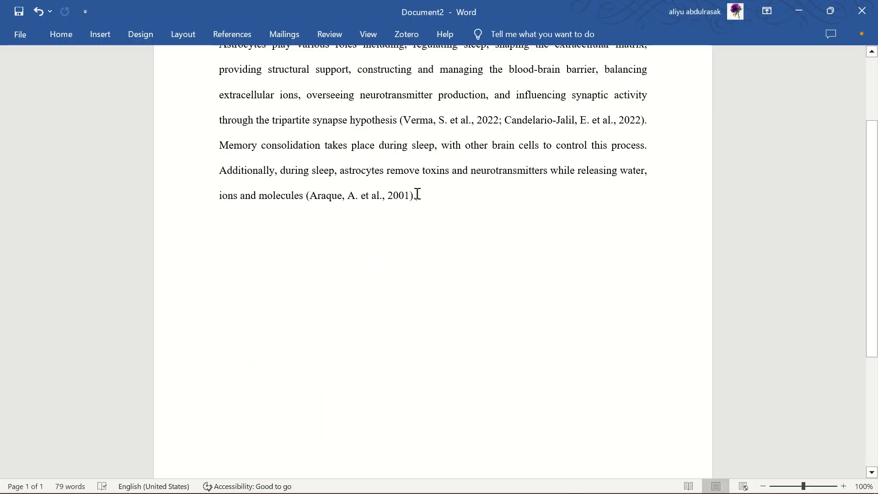
Delete the hand-typed 2001 citation after "ions and molecules" at the end of the abstract.
key(BackSpace)
key(BackSpace)
key(BackSpace)
key(BackSpace)
key(BackSpace)
key(BackSpace)
key(BackSpace)
key(BackSpace)
key(BackSpace)
key(BackSpace)
key(BackSpace)
key(BackSpace)
key(BackSpace)
key(BackSpace)
key(BackSpace)
key(BackSpace)
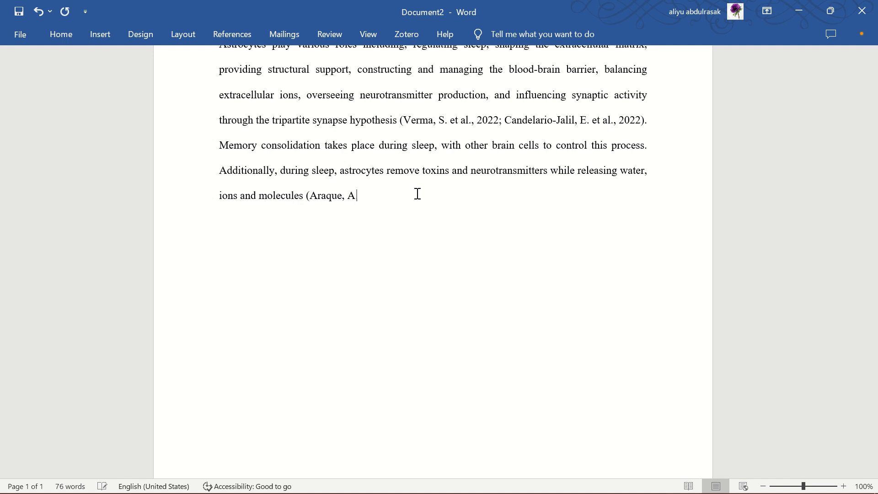
key(BackSpace)
key(BackSpace)
key(BackSpace)
key(BackSpace)
key(BackSpace)
key(BackSpace)
key(BackSpace)
key(BackSpace)
key(BackSpace)
key(BackSpace)
Insert a new citation placeholder with the tag name "araque12" after "ions and molecules".
click(247, 37)
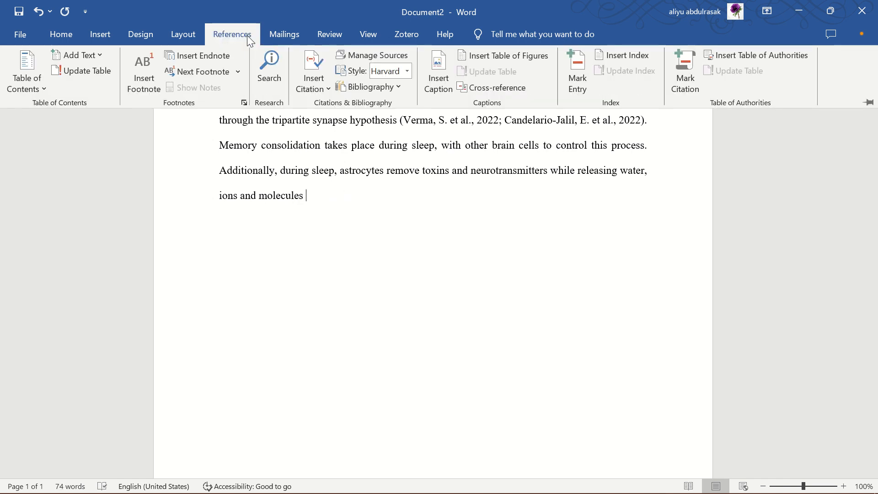
click(314, 79)
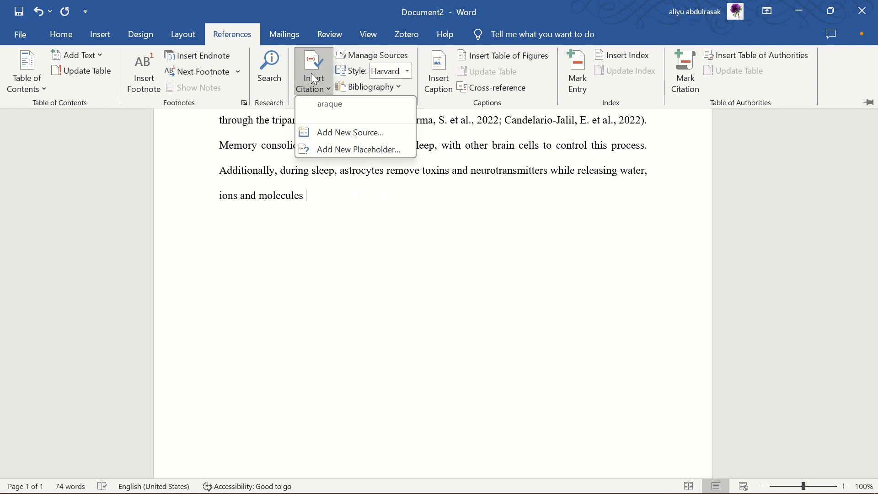
click(344, 151)
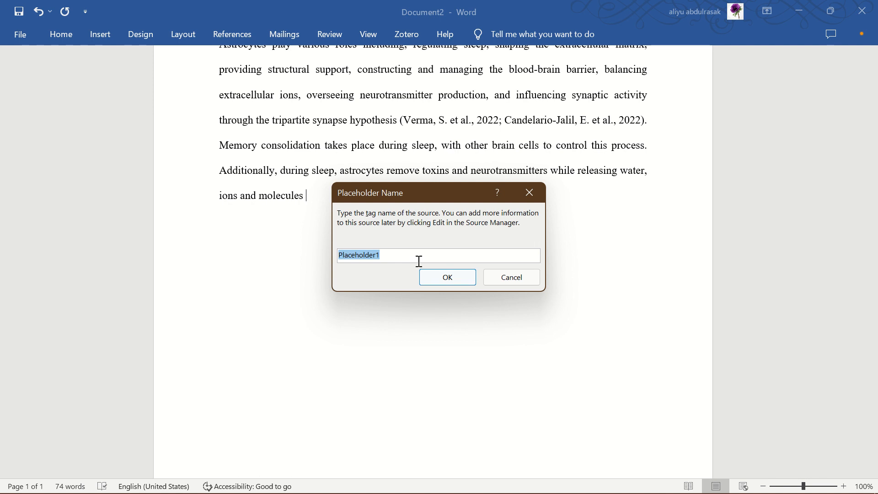
key(BackSpace)
text(ara)
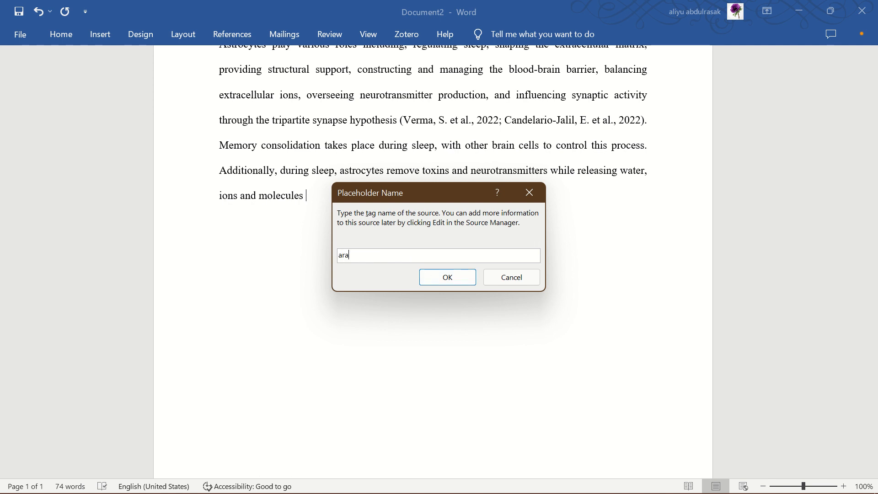
text(que)
text(1)
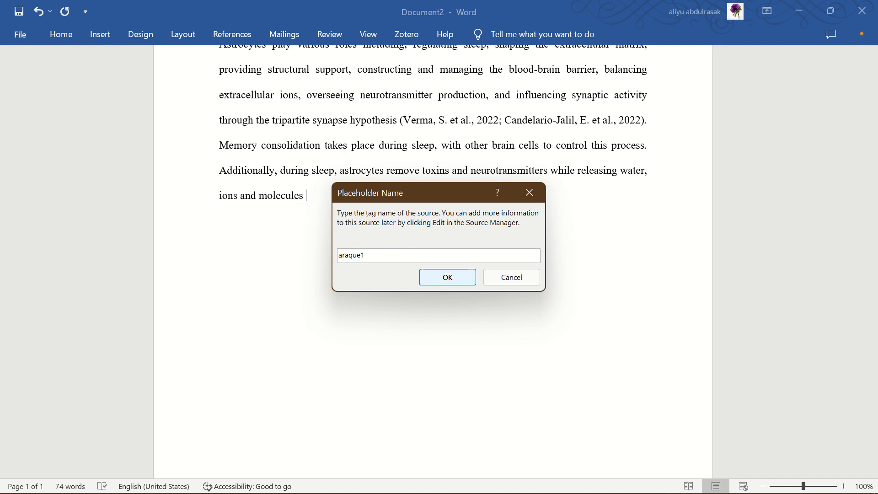
text(2)
click(439, 282)
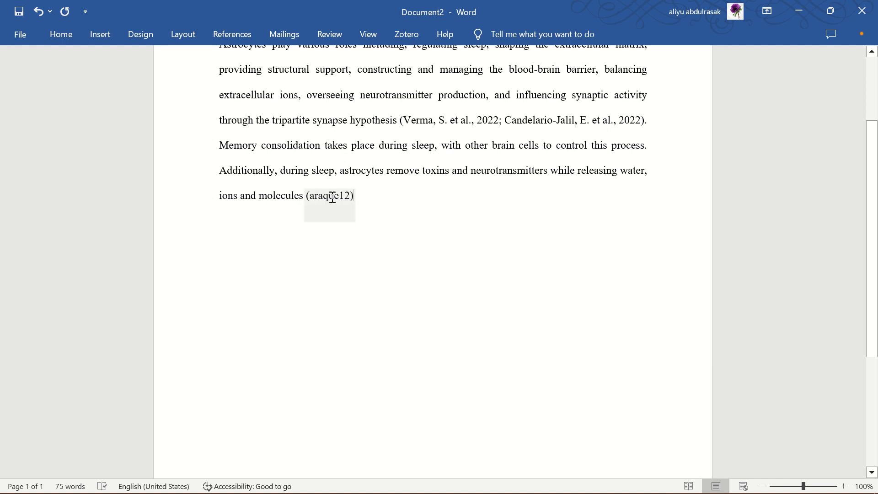
Open the source form of the araque12 placeholder and examine the bibliography fields for a journal article.
click(350, 200)
right_click(347, 200)
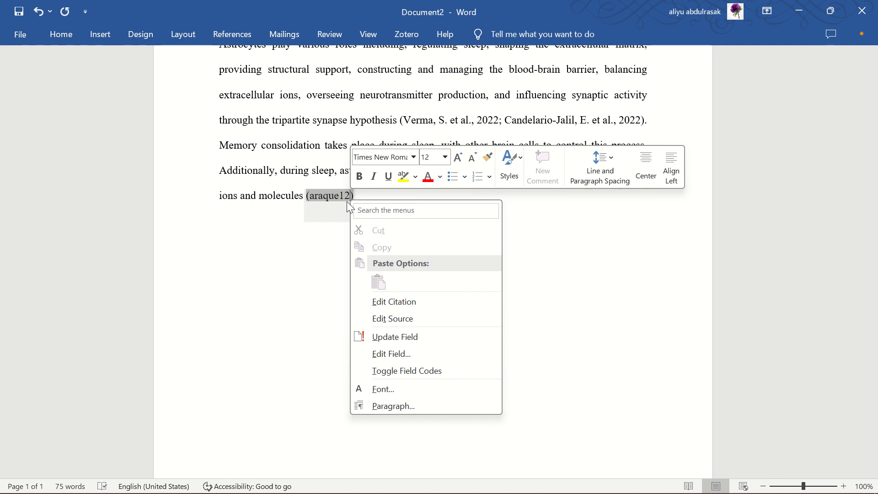
click(341, 218)
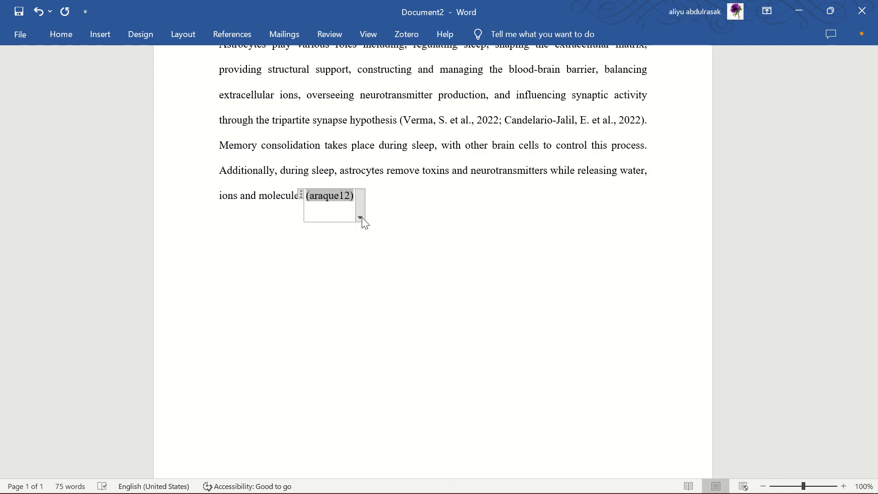
click(360, 218)
click(332, 253)
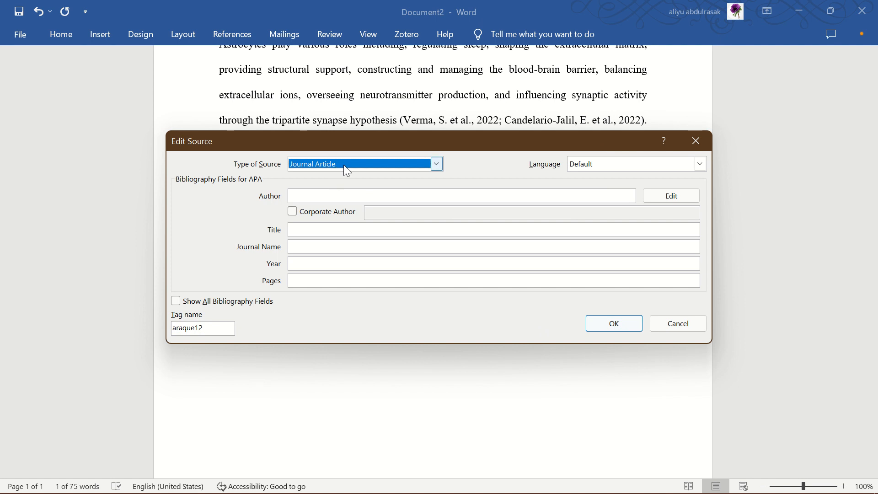
click(609, 326)
Arrange Document2 and the Chrome window with the PubMed article side by side, with the document on the left half.
mouse_move(606, 489)
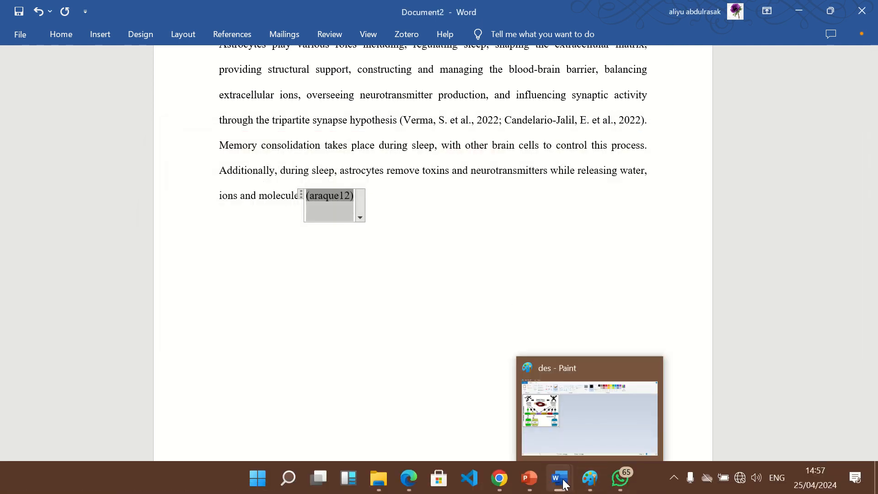
mouse_move(563, 484)
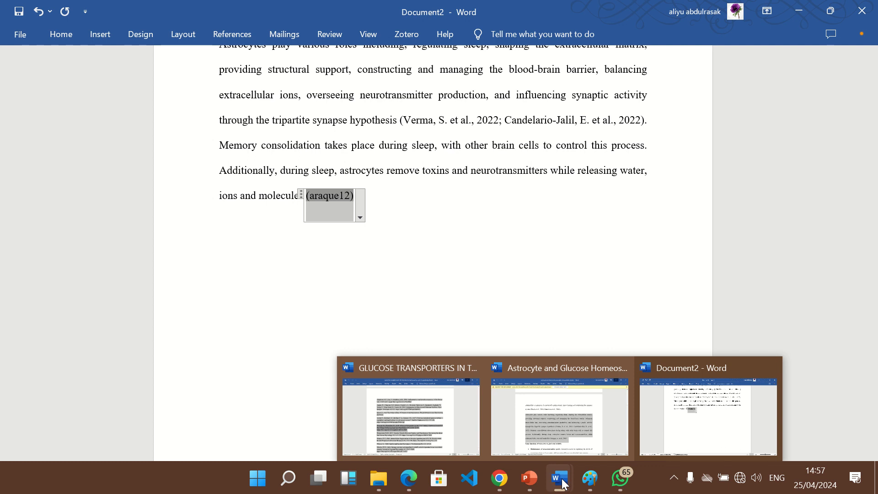
mouse_move(833, 11)
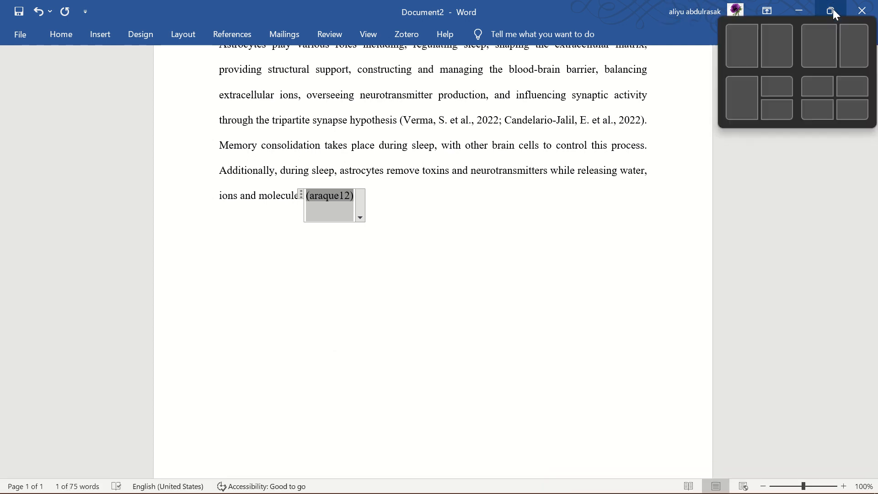
click(739, 50)
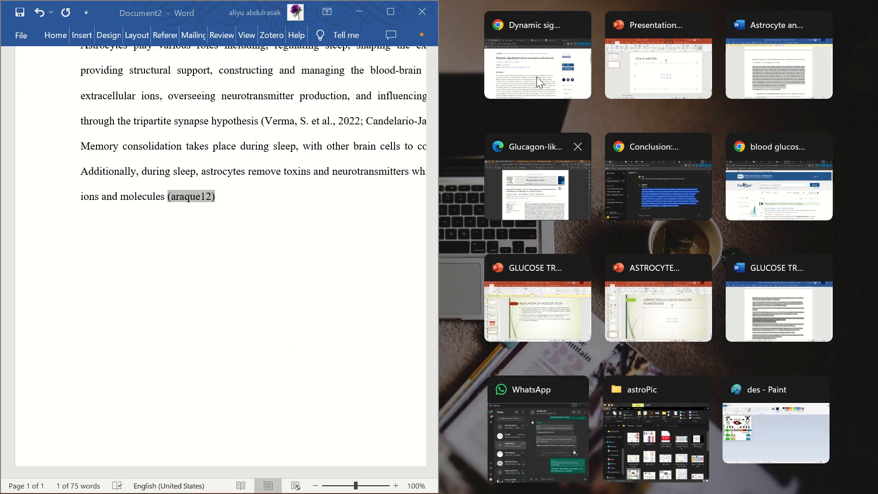
click(531, 44)
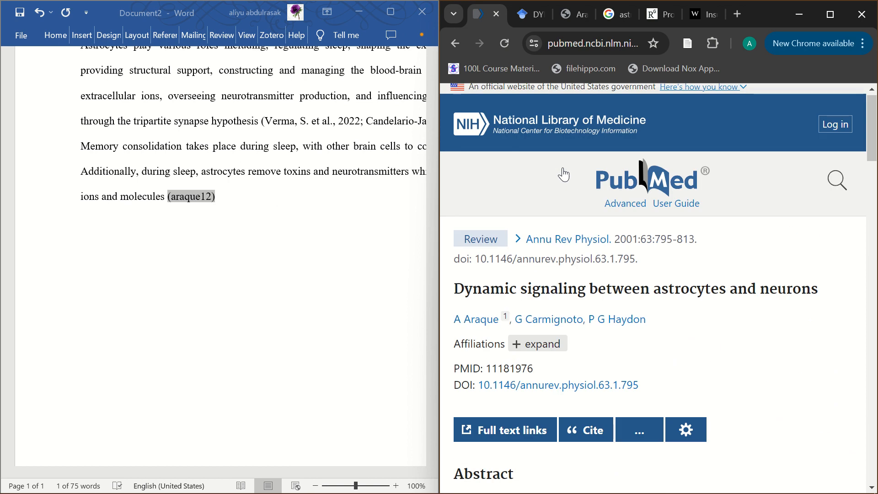
Open the source form of the araque12 placeholder and choose Journal Article as the type of source.
scroll(562, 167, down, 1)
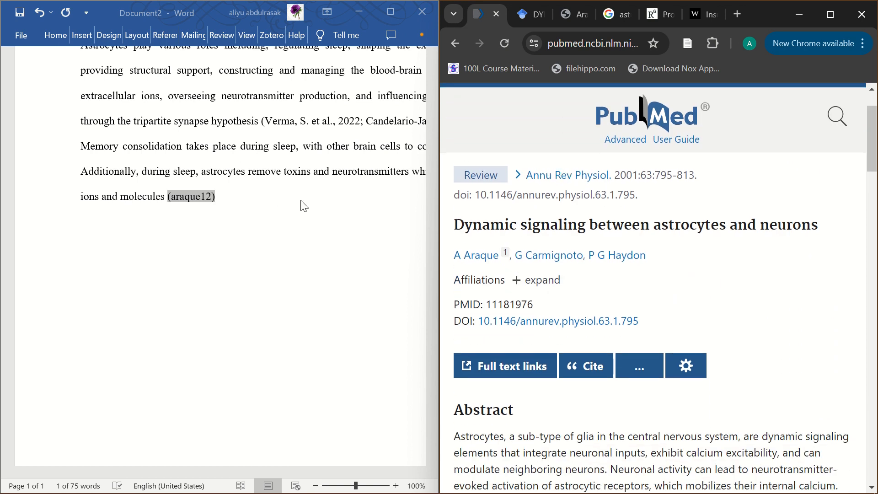
click(215, 196)
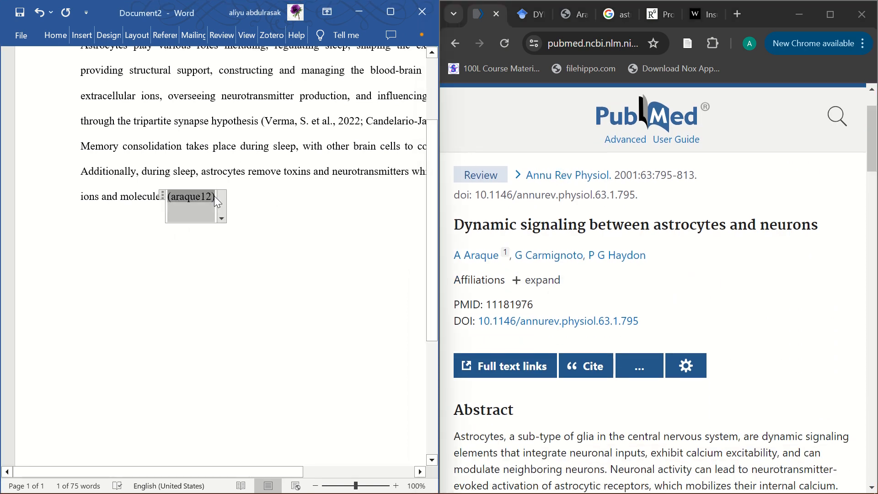
click(220, 199)
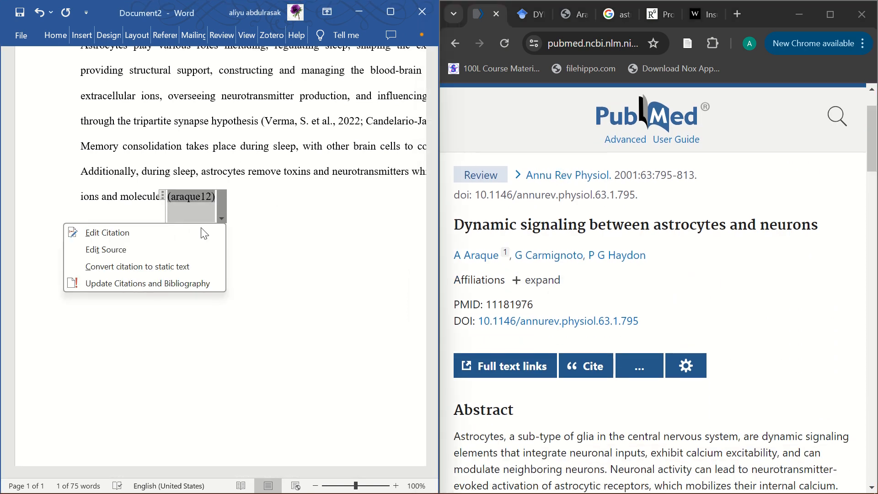
click(169, 245)
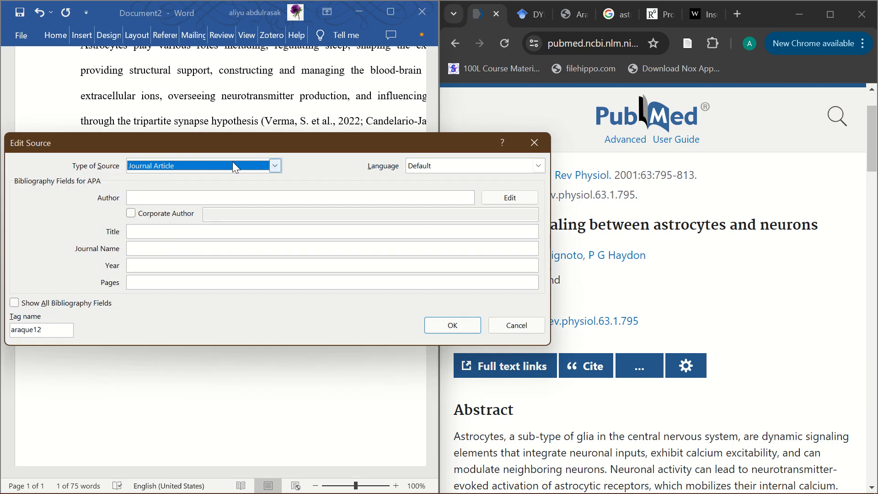
click(276, 166)
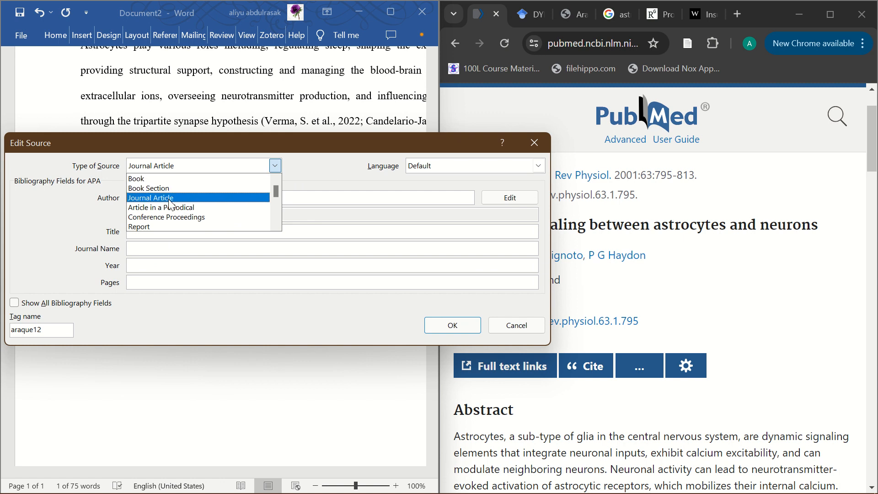
scroll(170, 201, down, 1)
scroll(170, 212, down, 1)
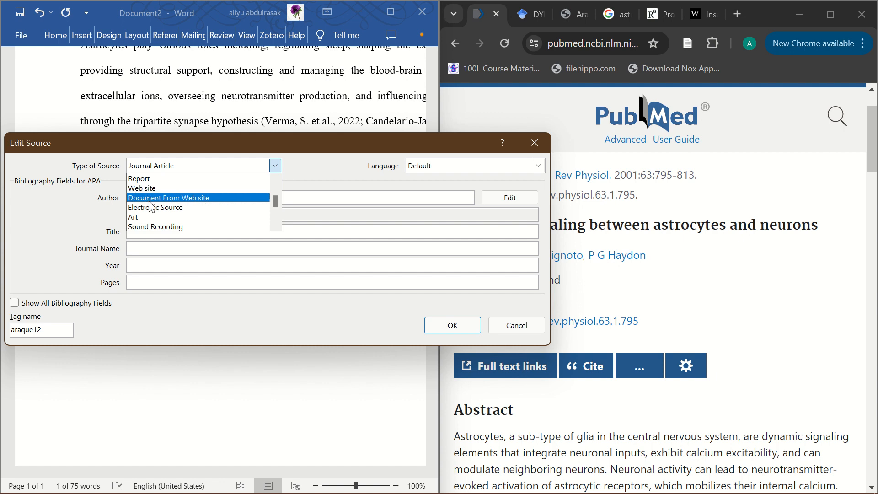
scroll(151, 206, down, 2)
scroll(151, 207, up, 4)
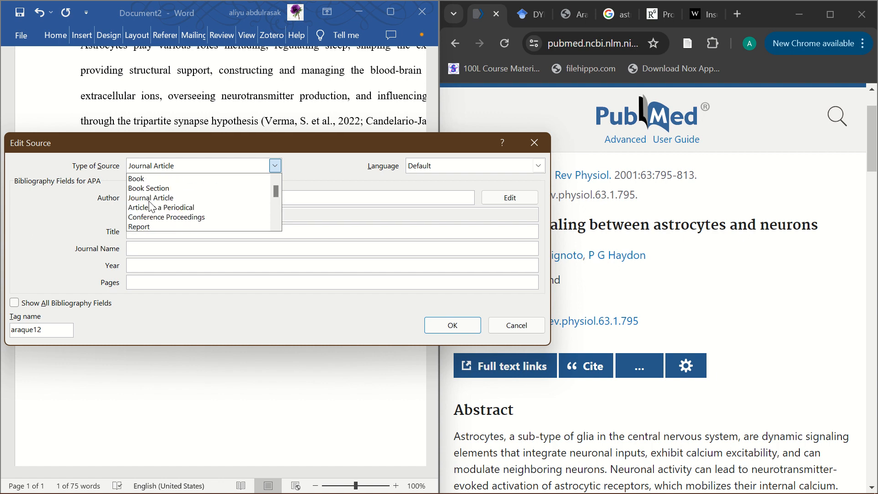
click(151, 197)
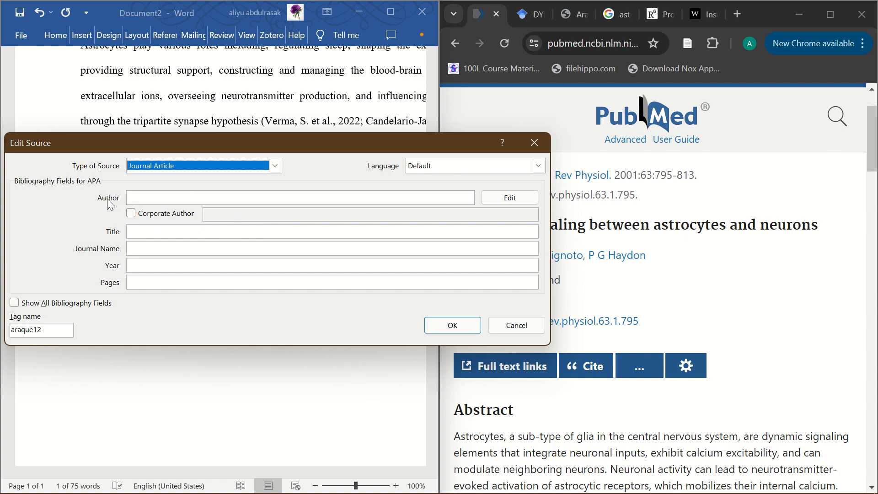
Open the author name editor for the source and bring up the article's PDF in Chrome at the authors' full names.
click(503, 199)
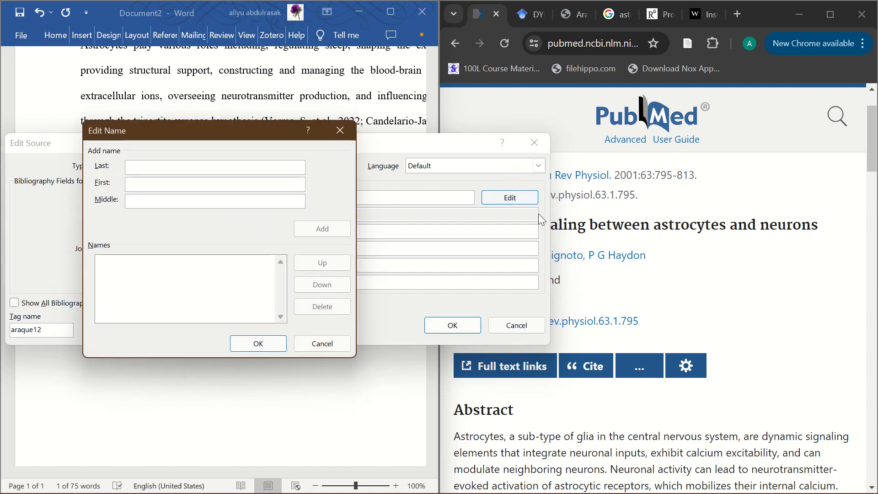
click(703, 277)
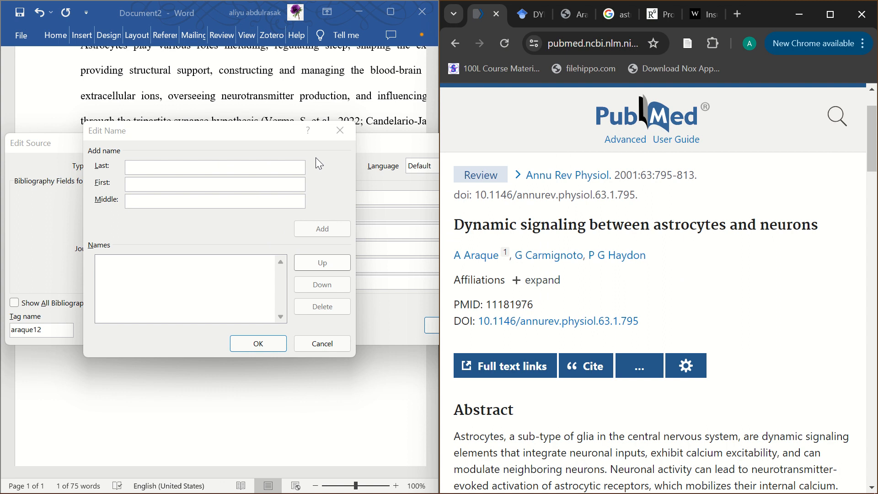
click(303, 156)
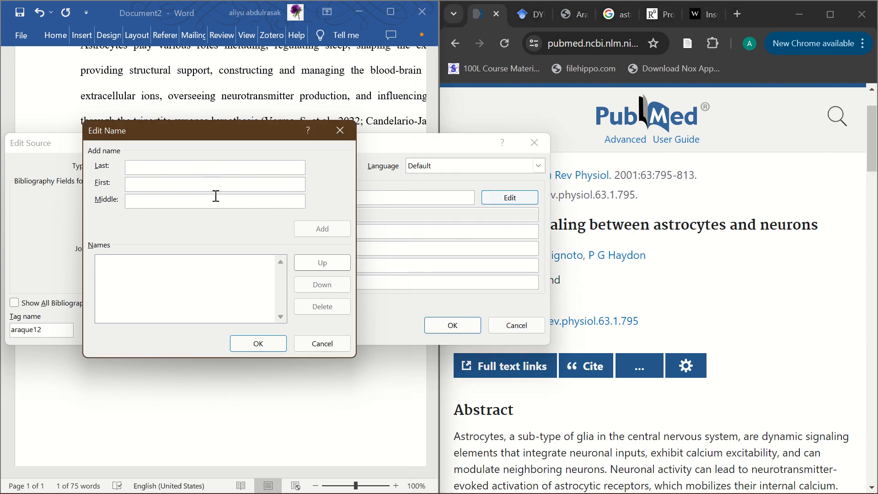
mouse_move(549, 493)
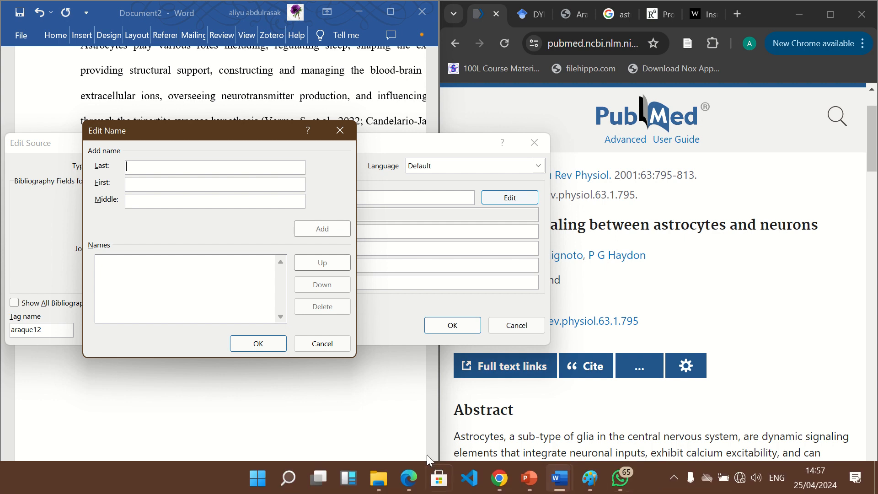
scroll(728, 208, down, 2)
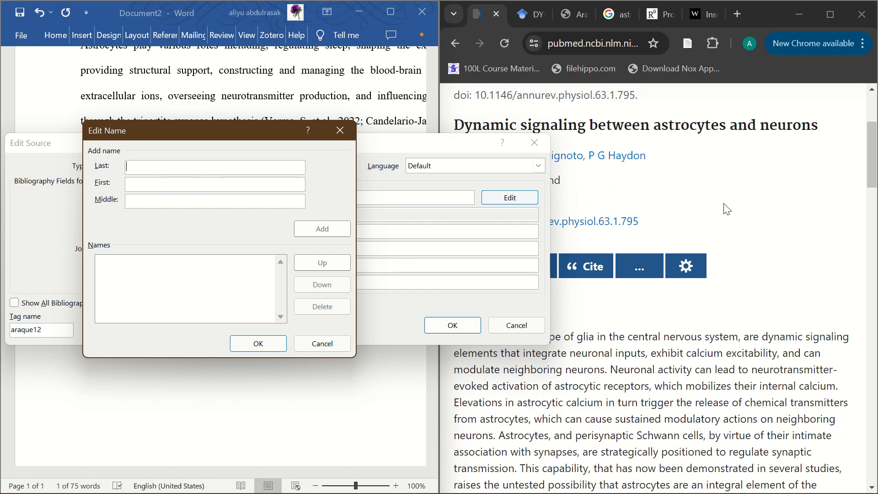
scroll(727, 208, down, 2)
scroll(704, 204, up, 3)
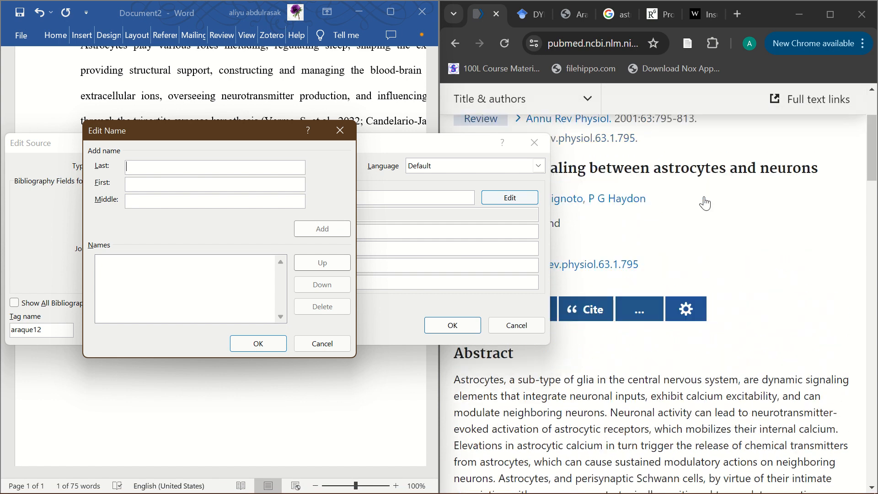
scroll(704, 203, up, 3)
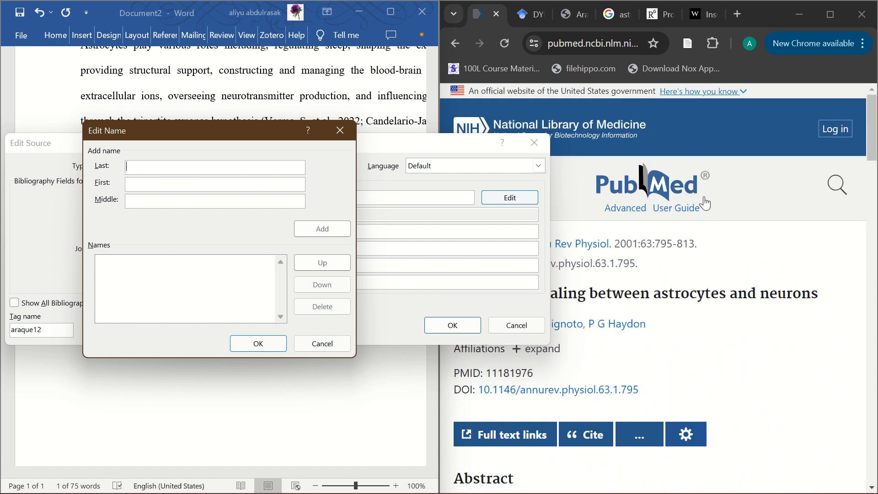
click(567, 7)
scroll(560, 153, up, 3)
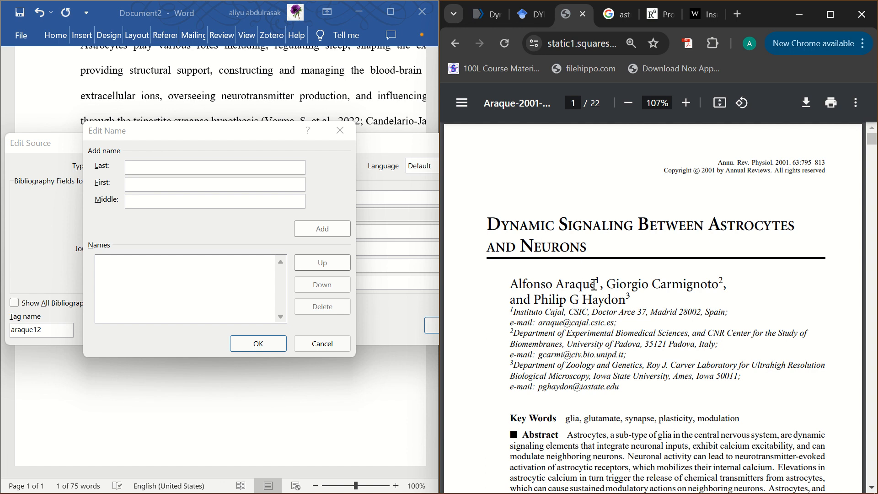
Add the article's first author to the source's name list, with the surname copied from the PDF as both last and first name.
double_click(566, 286)
key(ctrl+c)
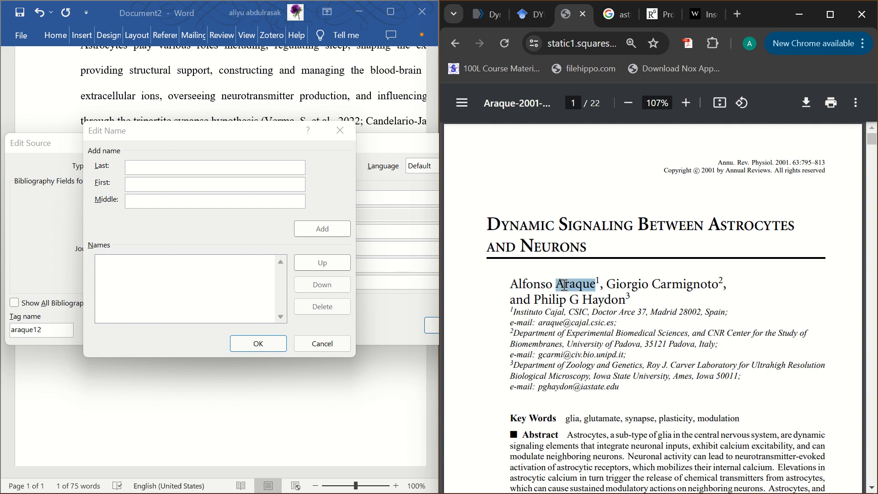
click(217, 169)
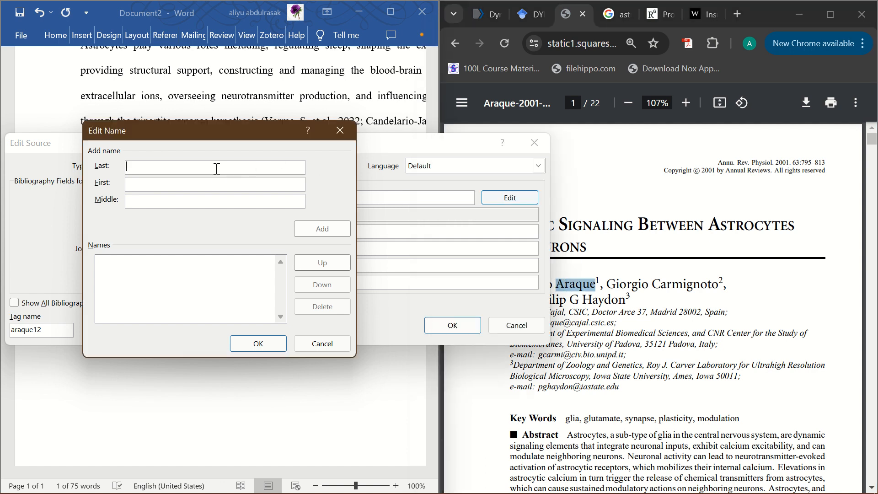
key(ctrl+v)
click(691, 290)
drag(552, 284, 502, 284)
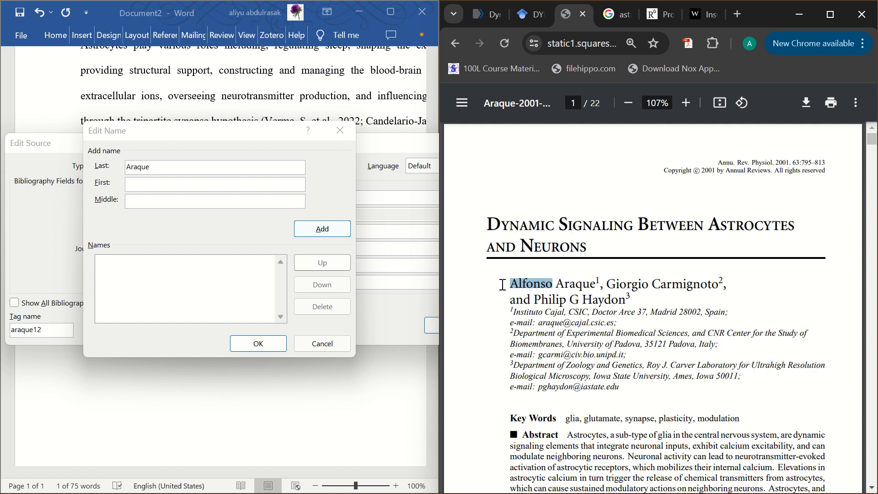
click(279, 187)
key(ctrl+v)
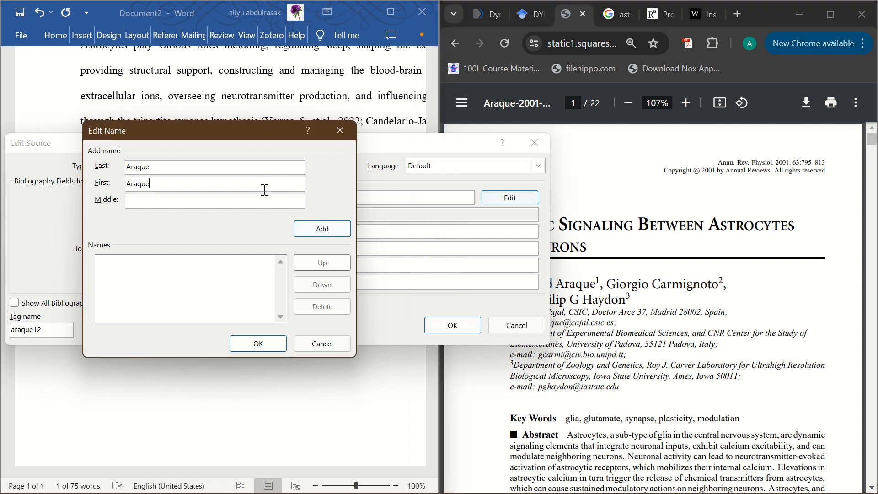
click(300, 234)
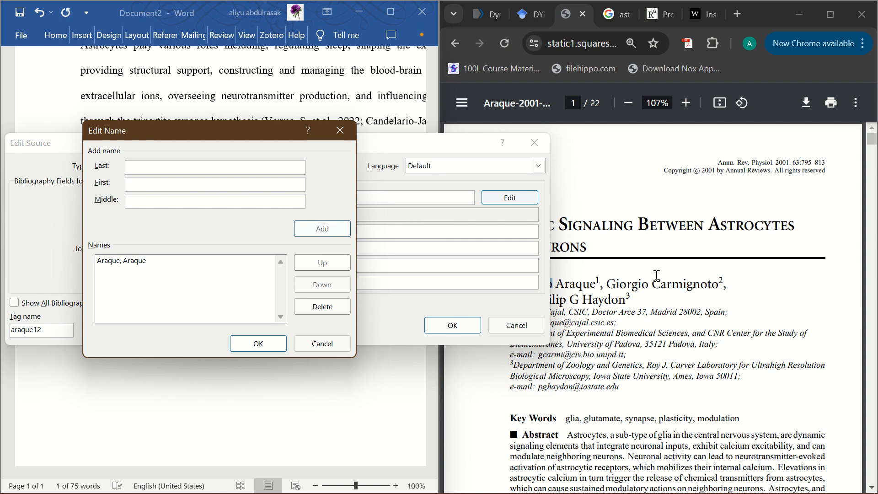
Add the article's second author to the name list with the last and first name from the PDF, omitting the superscript 2.
drag(722, 284, 657, 283)
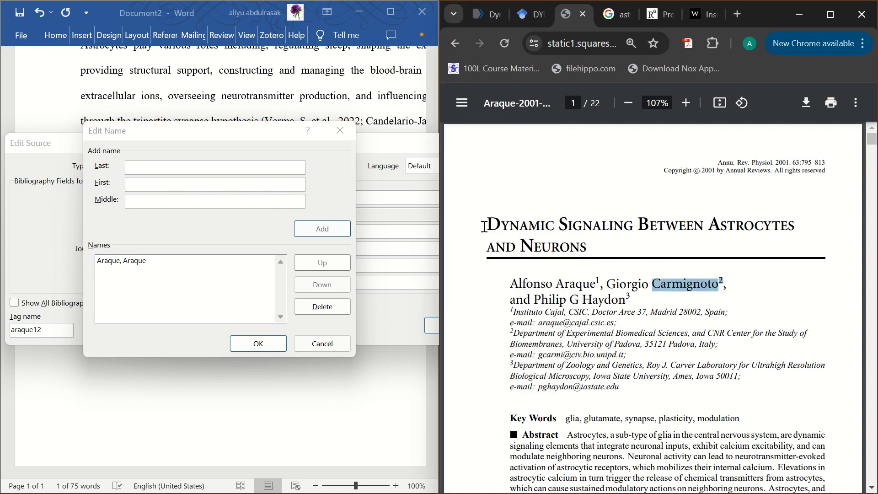
click(246, 171)
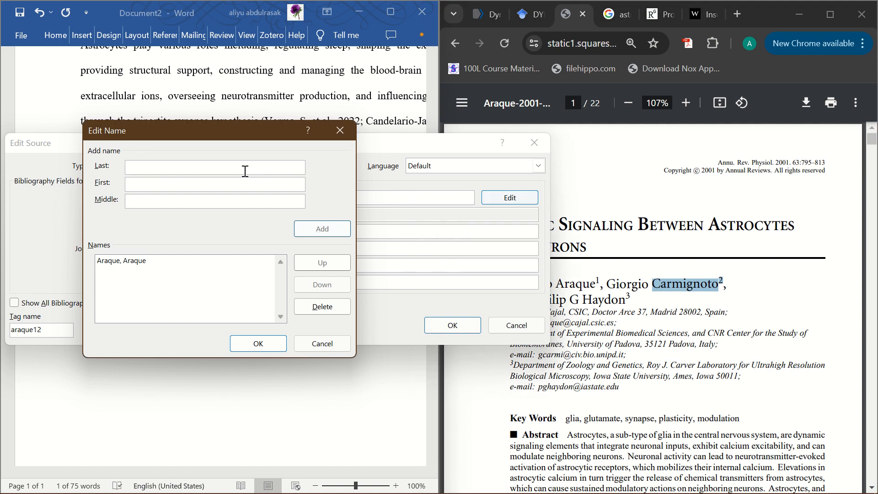
text(Carmignoto2)
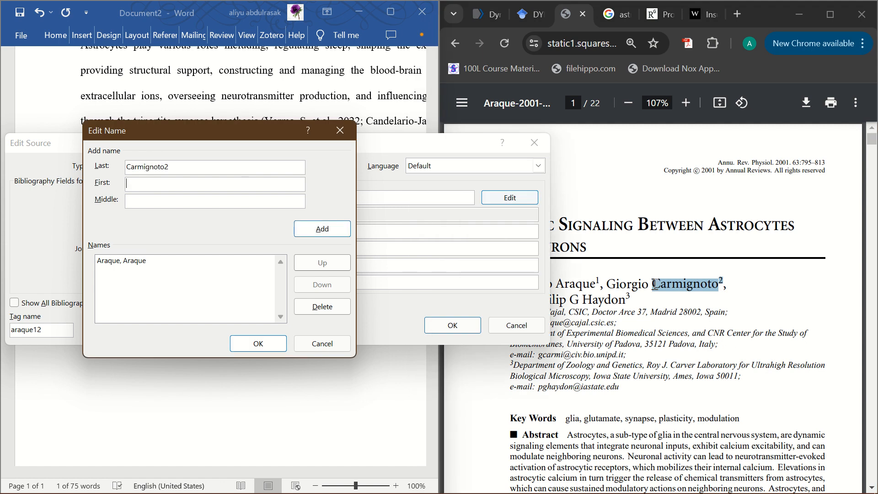
drag(650, 284, 615, 287)
key(ctrl+c)
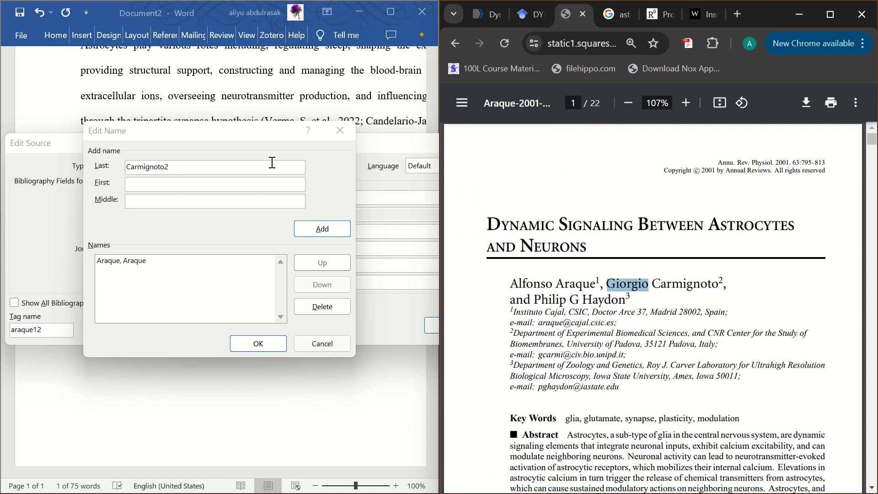
click(251, 180)
key(ctrl+v)
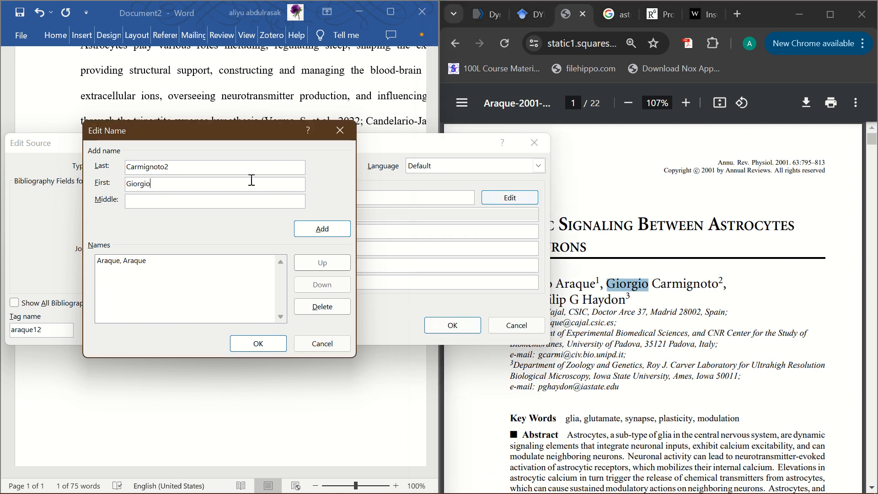
key(BackSpace)
click(343, 232)
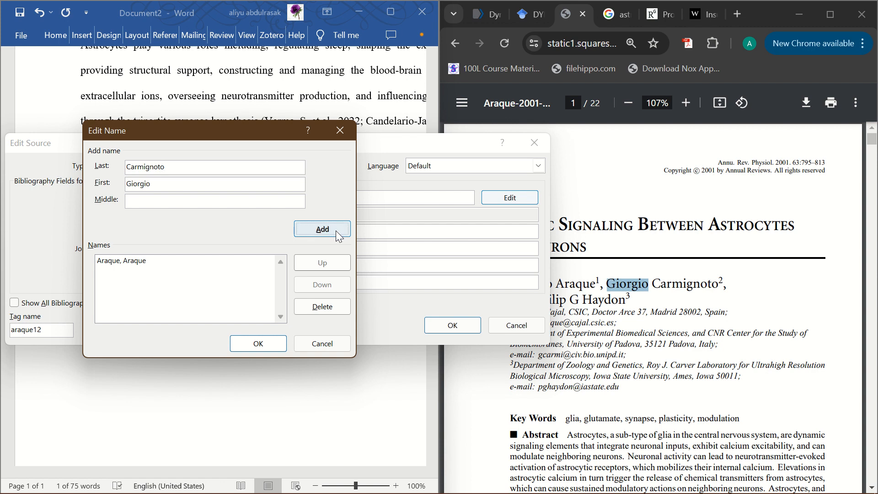
Enter the article's third author in the name editor, copying the last and first names from the PDF.
click(734, 275)
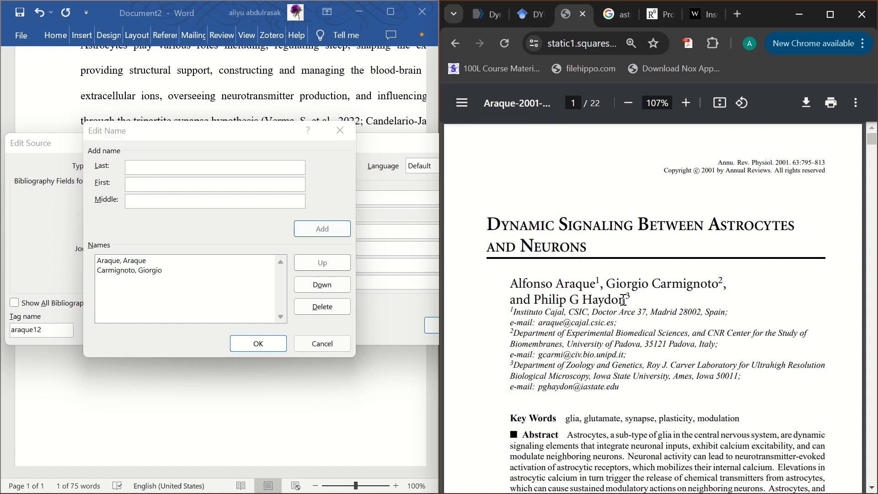
drag(623, 300, 588, 300)
key(ctrl+c)
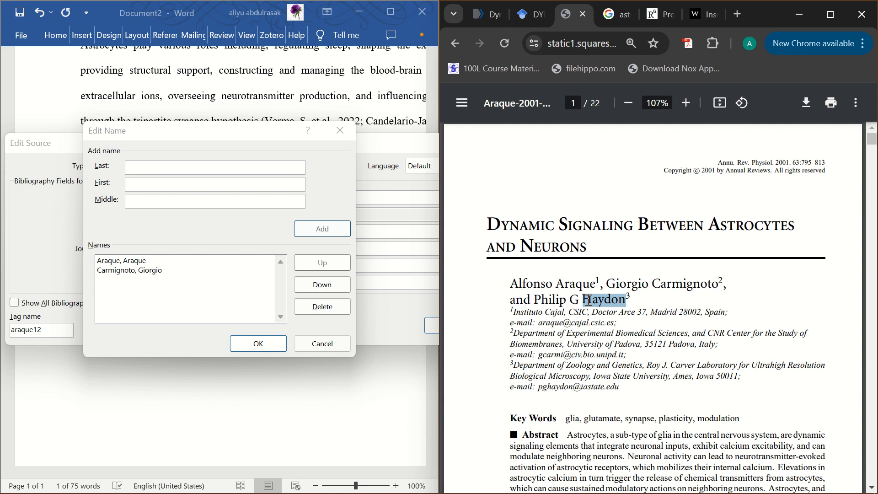
click(216, 172)
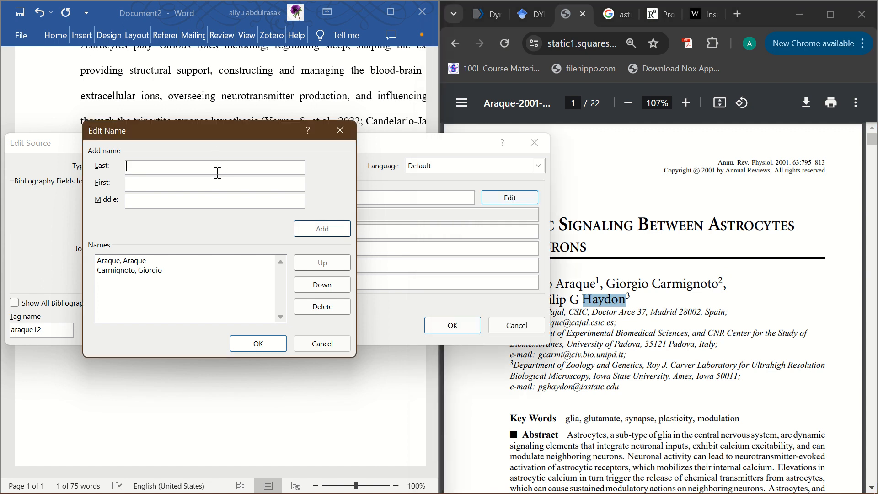
key(ctrl+v)
click(567, 300)
drag(566, 300, 538, 300)
key(ctrl+c)
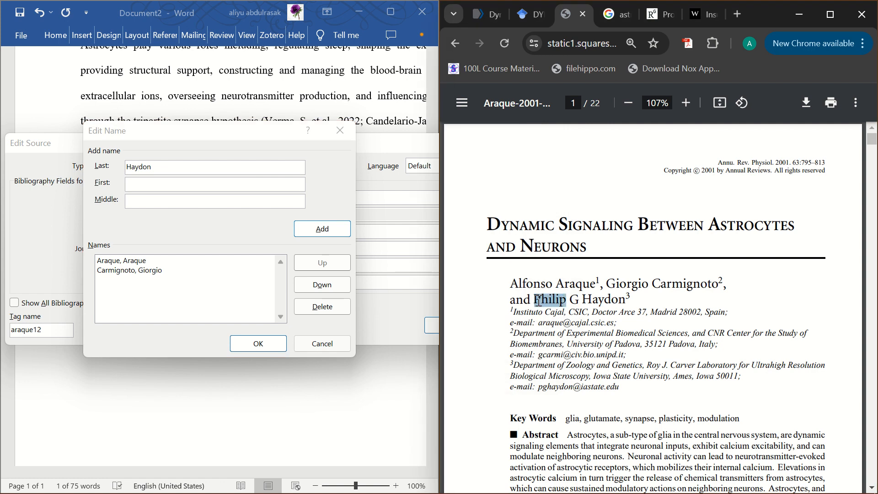
click(197, 185)
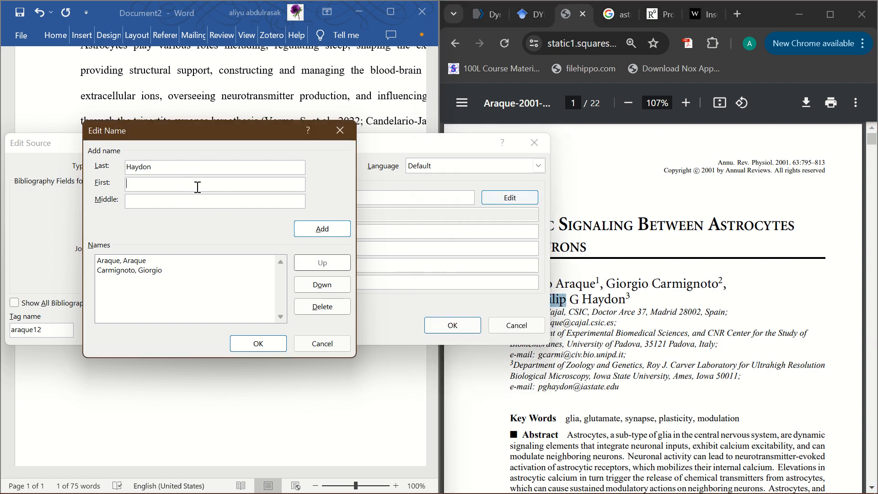
key(ctrl+v)
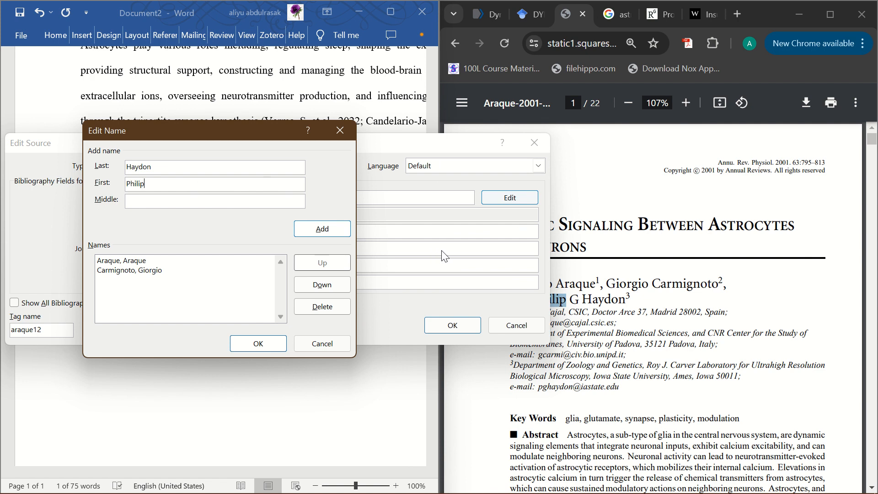
Enter G as the third author's middle initial, add the author to the name list and confirm the list.
double_click(579, 300)
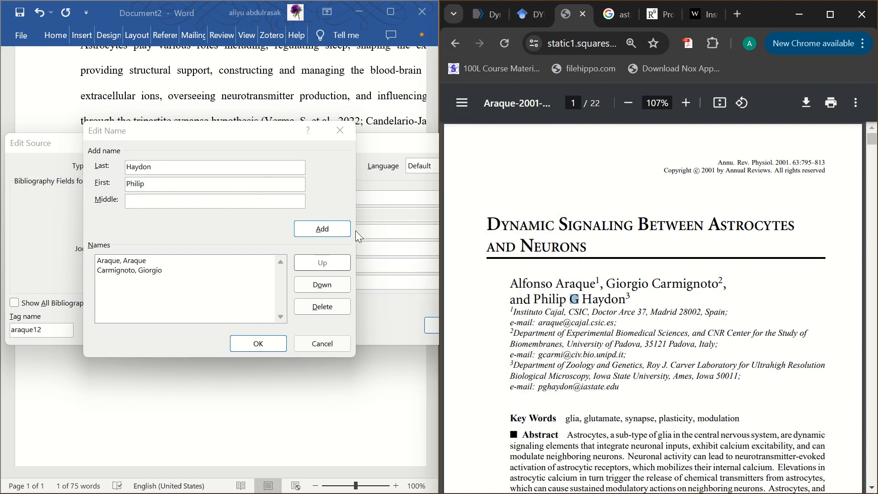
click(213, 198)
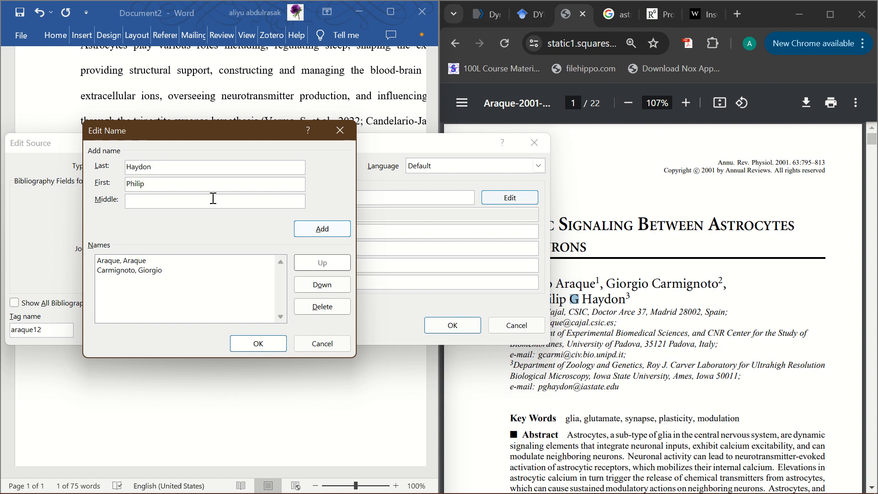
click(325, 233)
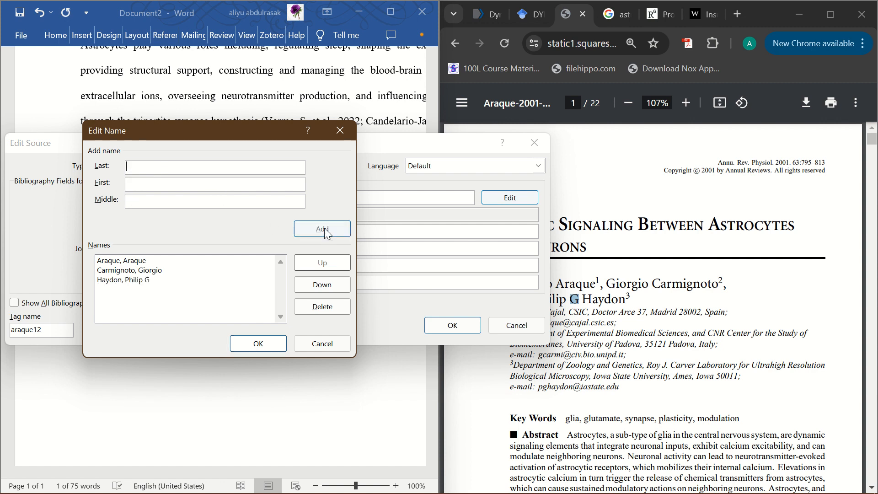
click(259, 345)
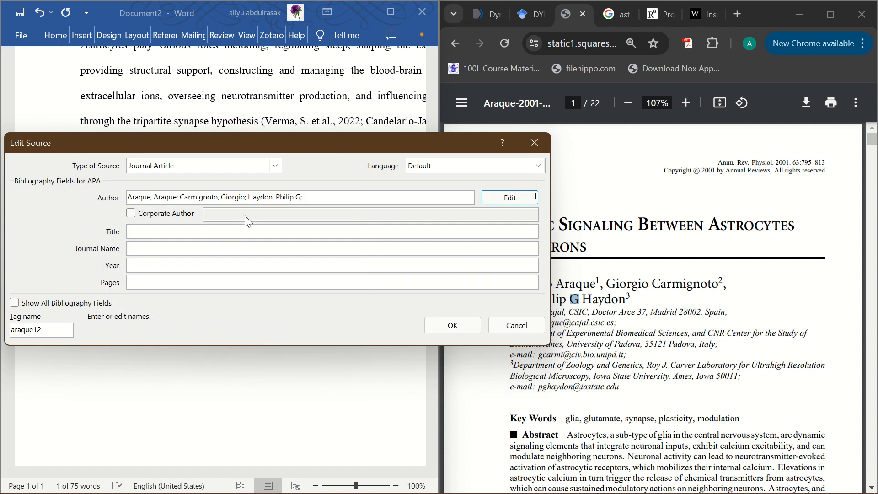
Copy the article's two-line title from the PDF heading into the source's title.
click(172, 228)
click(671, 180)
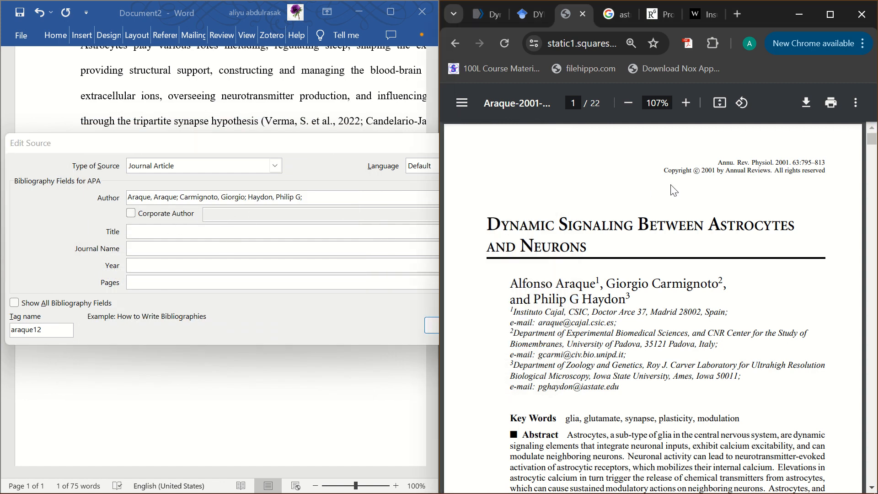
drag(590, 246, 486, 229)
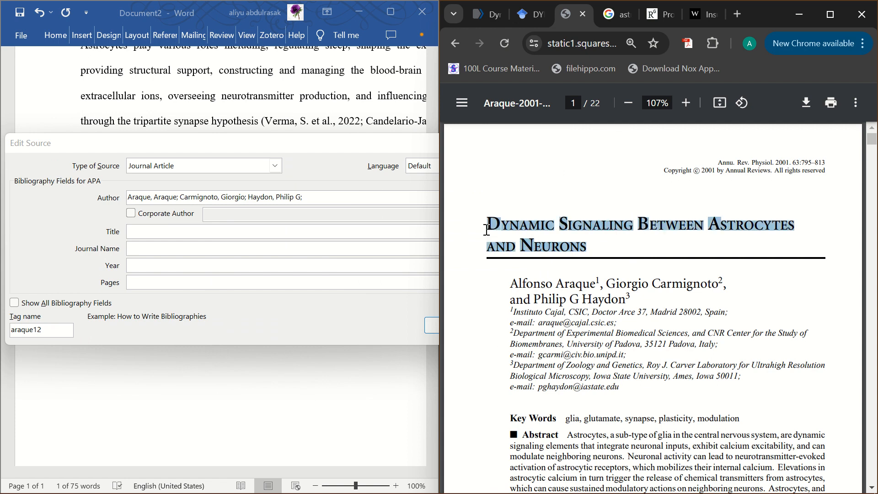
click(191, 236)
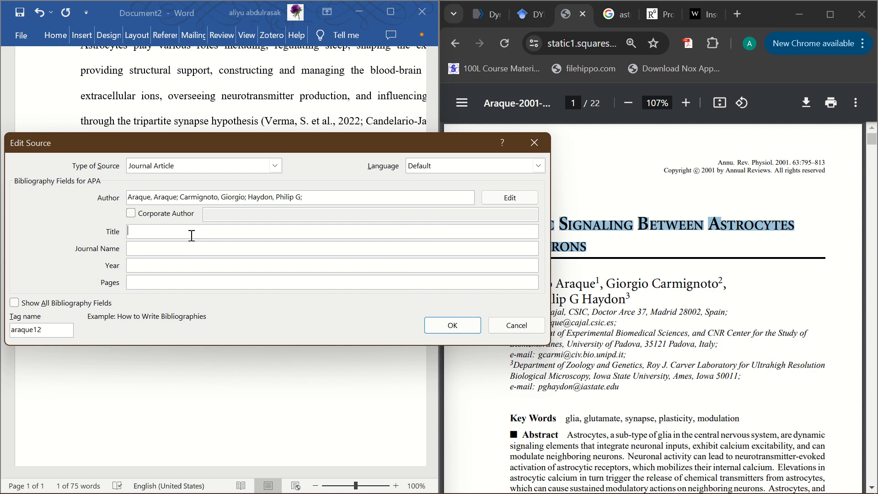
text(DYNAMIC SIGNALING BETWEEN ASTROCYTES)
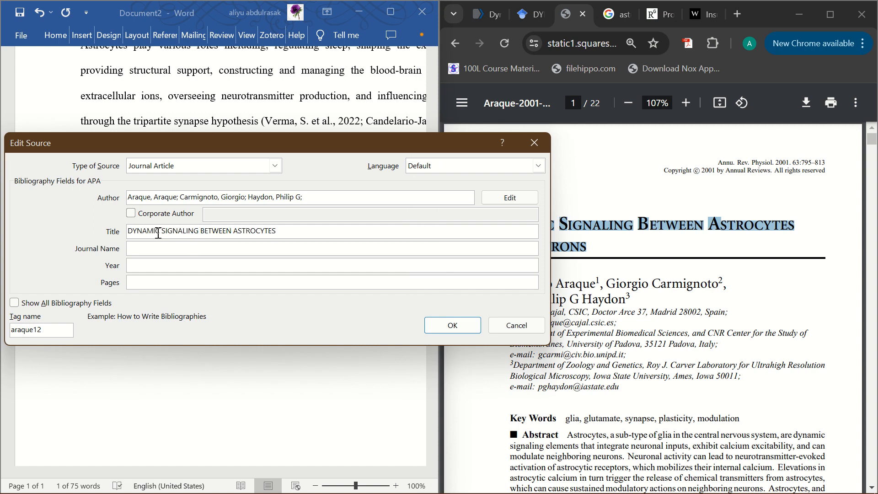
Replace the all-capitals title with "Dynamic Signaling Between Astrocytes And Neurons".
key(BackSpace)
key(BackSpace)
key(BackSpace)
key(BackSpace)
key(BackSpace)
key(BackSpace)
key(BackSpace)
key(BackSpace)
key(BackSpace)
key(BackSpace)
key(BackSpace)
key(BackSpace)
key(BackSpace)
key(BackSpace)
key(BackSpace)
key(BackSpace)
key(BackSpace)
key(BackSpace)
key(BackSpace)
key(BackSpace)
key(BackSpace)
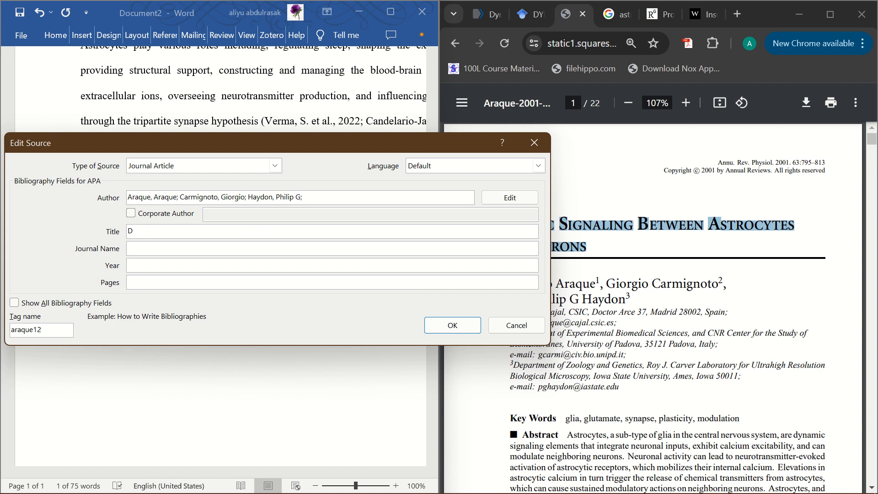
text(ynamic Signaling)
text(Between Astro)
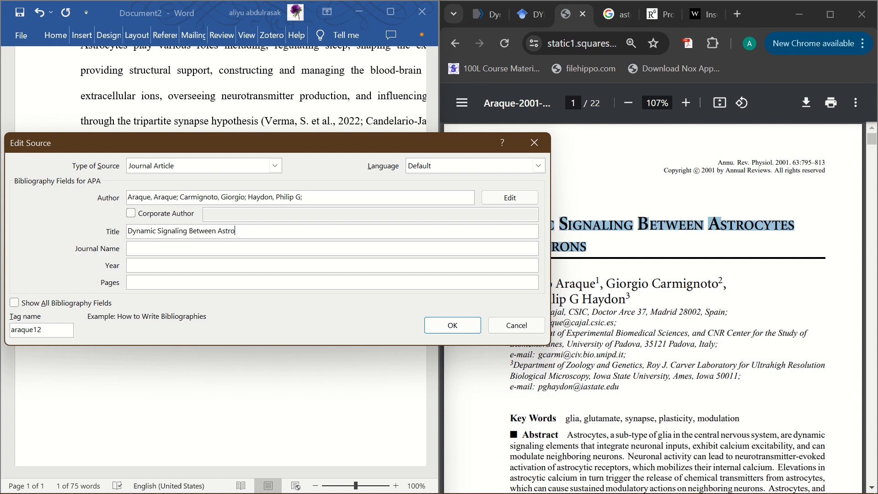
text(cytes And Neurons)
Change the words "And" and "Between" in the source's title to lowercase.
key(BackSpace)
text(a)
key(BackSpace)
text(b)
Look up the journal abbreviation in the PDF header and set the journal name to "Annual Review of Physiology".
click(180, 251)
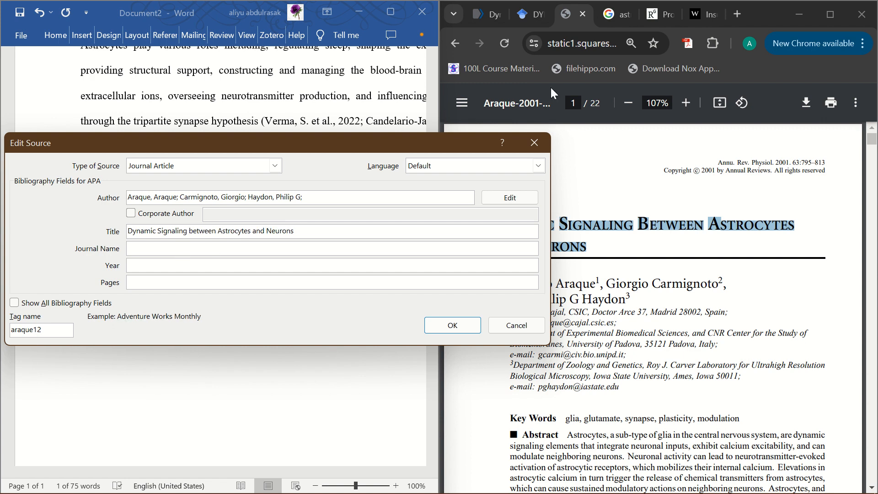
click(682, 167)
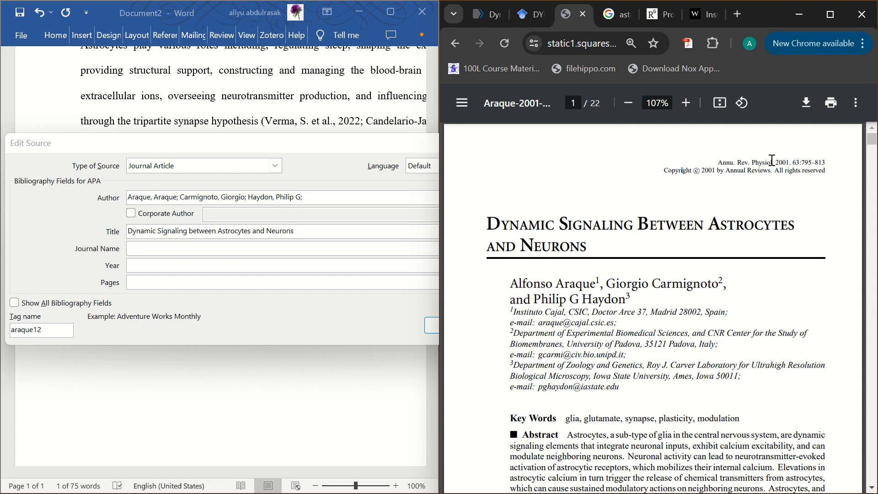
drag(773, 163, 722, 163)
click(198, 246)
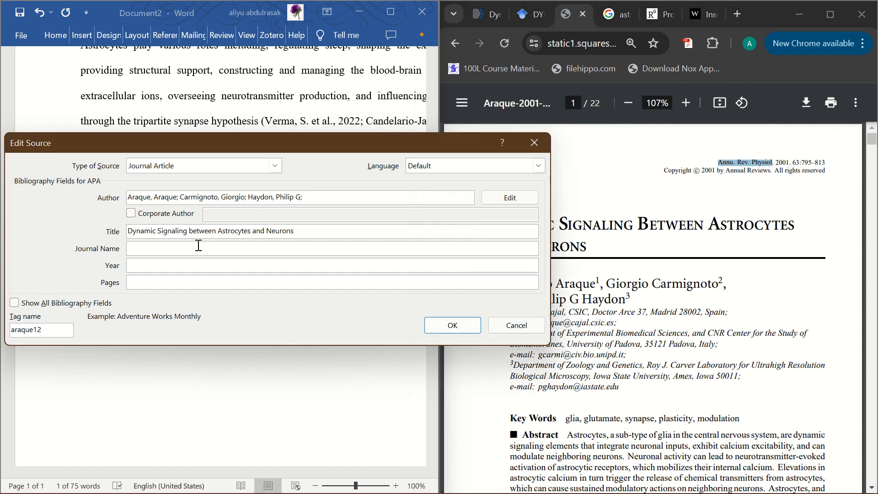
text(Annual Review of Physiology)
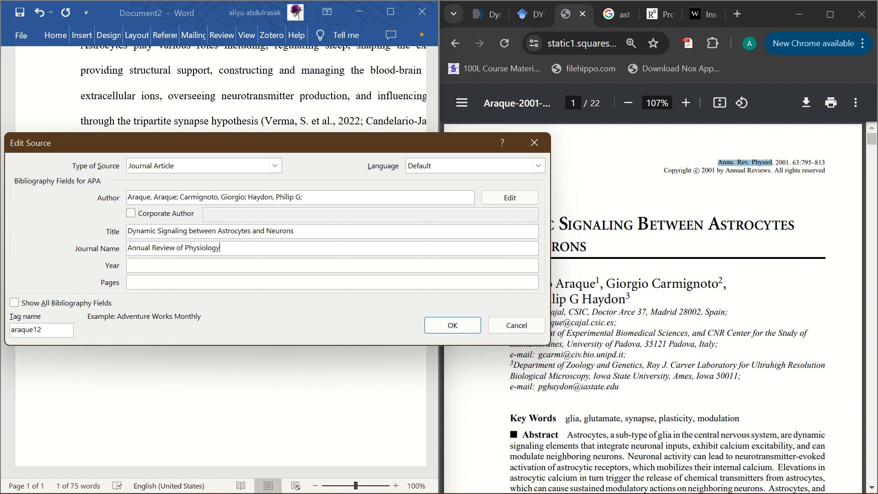
Find the publication year in the PDF header and set the source's year to 2001.
click(135, 267)
click(661, 147)
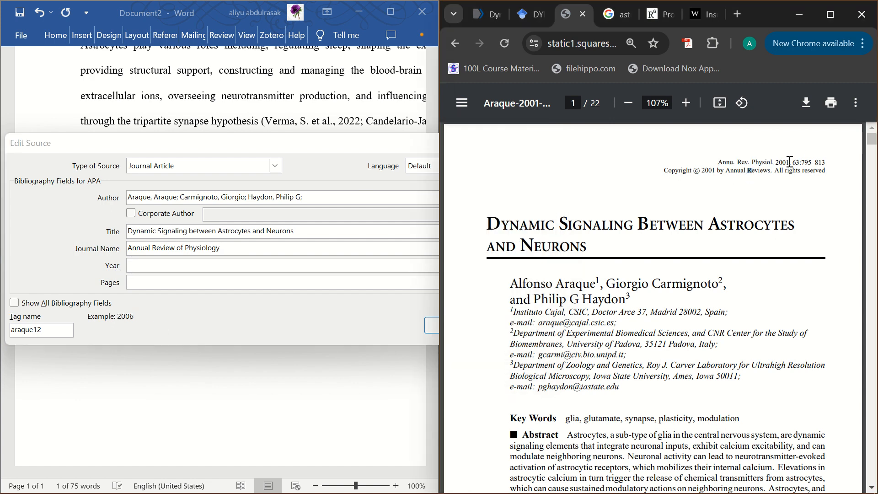
drag(793, 163, 776, 162)
click(386, 260)
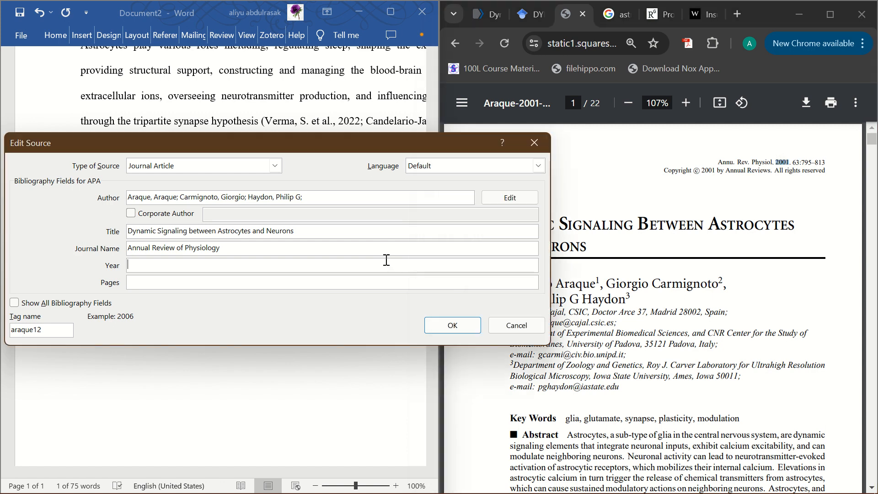
text(200)
click(278, 281)
click(345, 270)
text(795-813)
key(BackSpace)
key(BackSpace)
key(BackSpace)
key(BackSpace)
key(BackSpace)
key(BackSpace)
key(BackSpace)
Set the source's pages to 795-813 and save the source.
click(306, 286)
text(795-813)
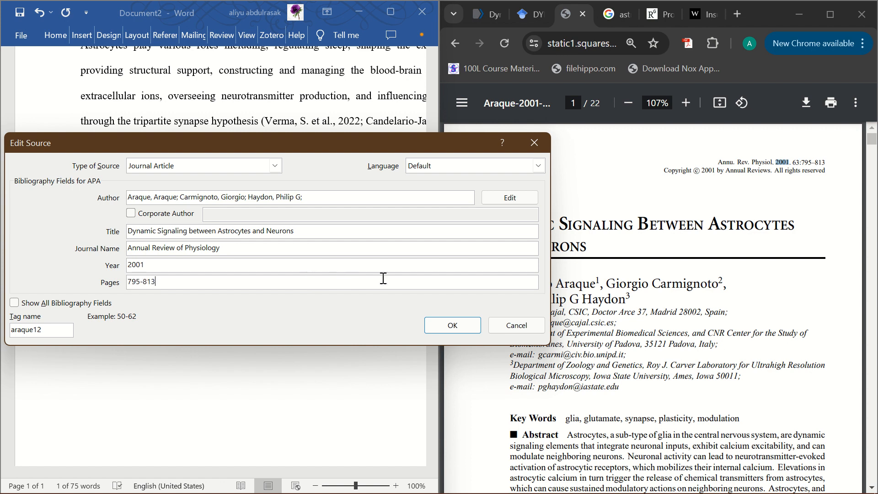
click(445, 325)
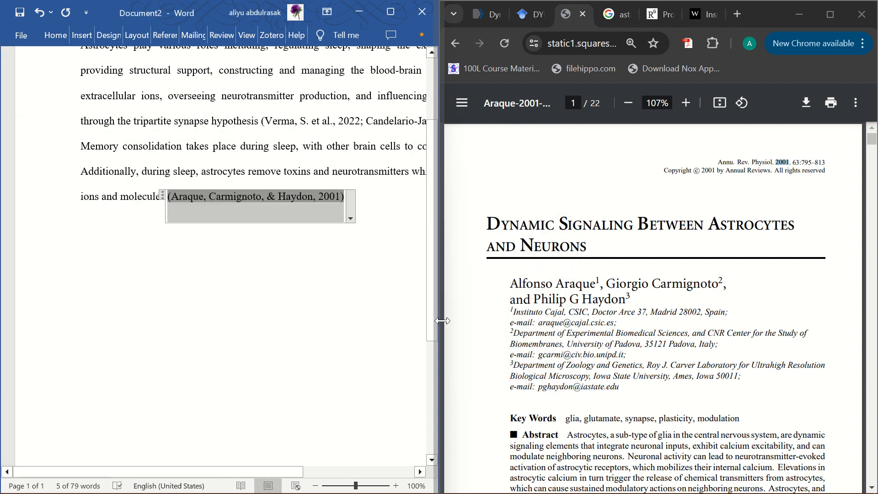
Maximize the Word window and insert the built-in References bibliography on the empty line below the abstract.
click(250, 260)
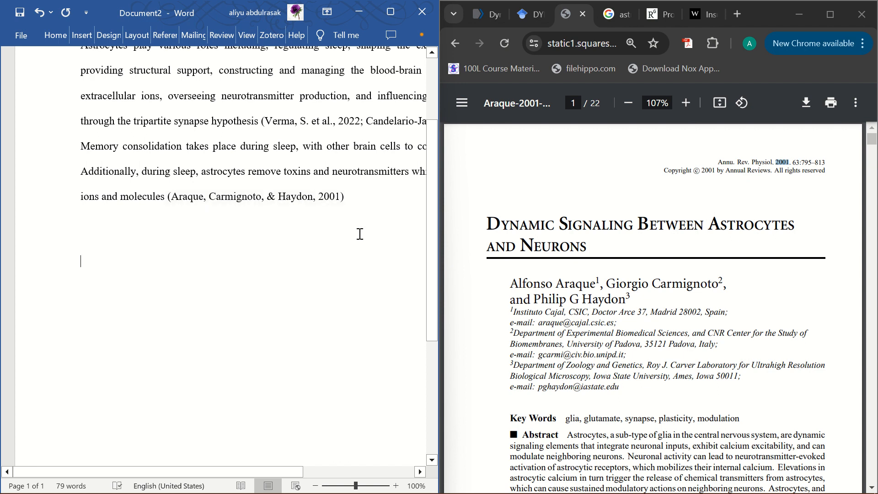
mouse_move(387, 1)
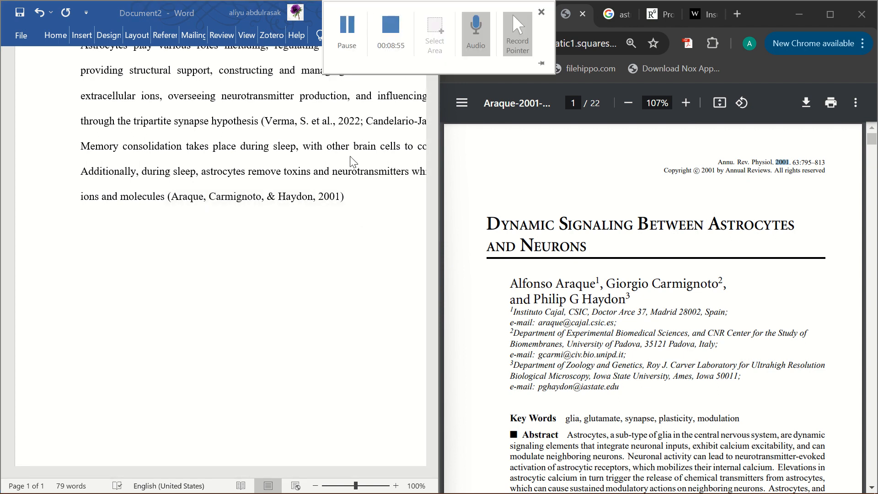
click(394, 18)
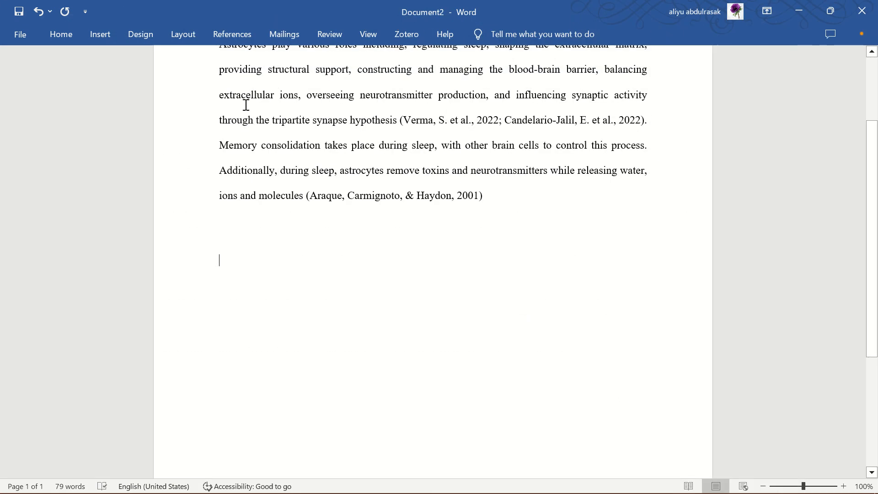
click(230, 34)
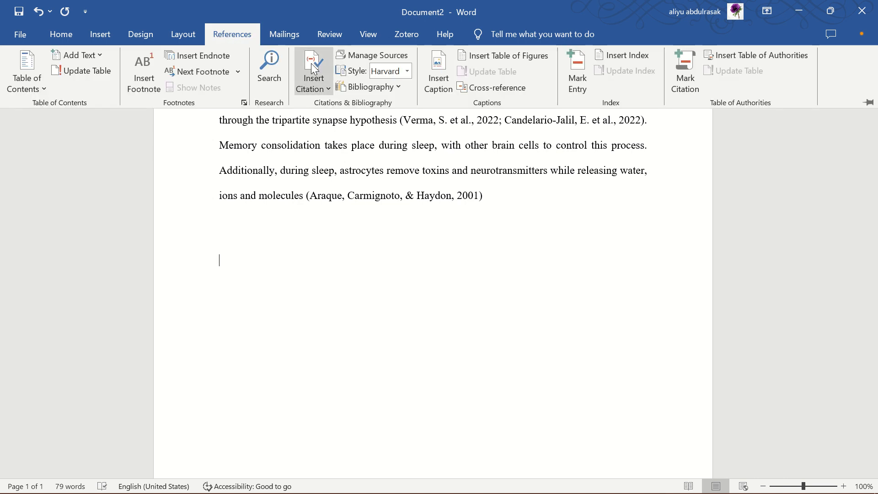
click(368, 87)
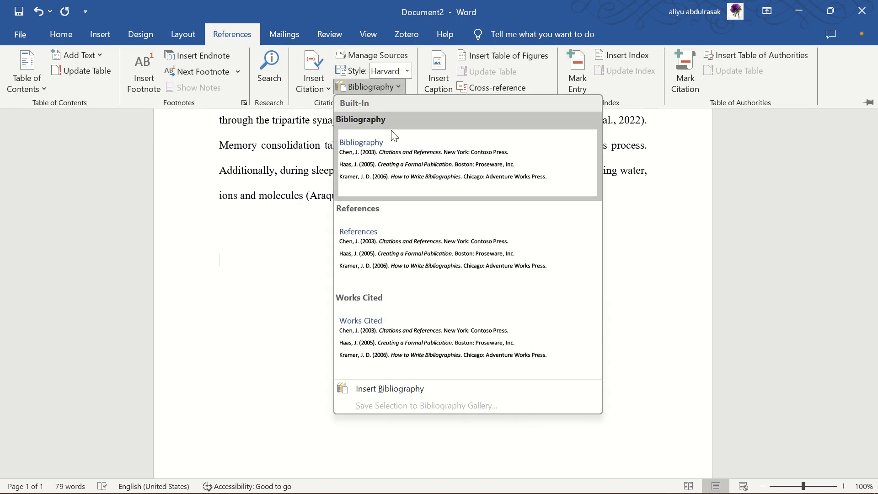
click(371, 236)
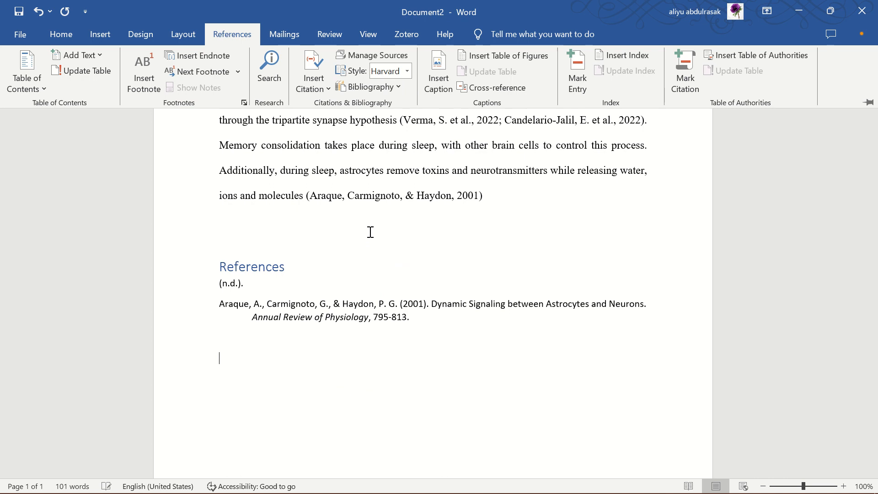
Remove the stray "(n.d.)." entry from the reference list, undoing the accidental deletion of the article's entry.
click(237, 284)
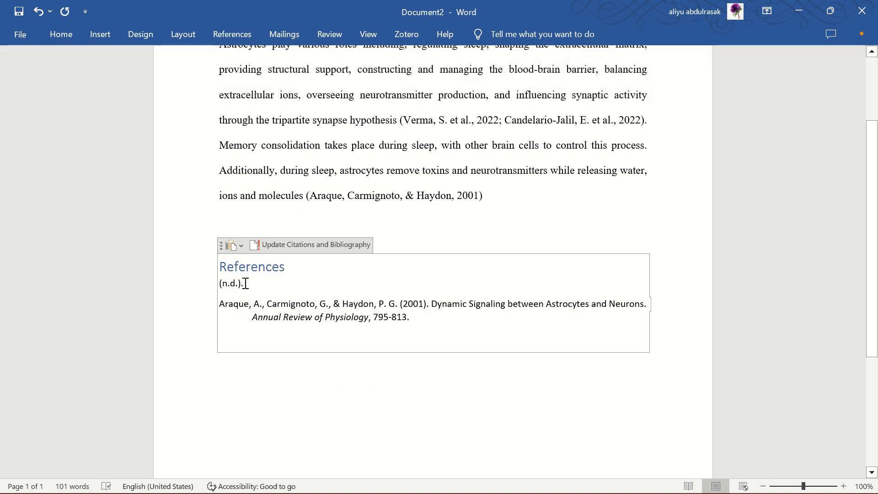
key(BackSpace)
key(BackSpace)
key(BackSpace)
key(BackSpace)
key(BackSpace)
key(BackSpace)
key(BackSpace)
key(BackSpace)
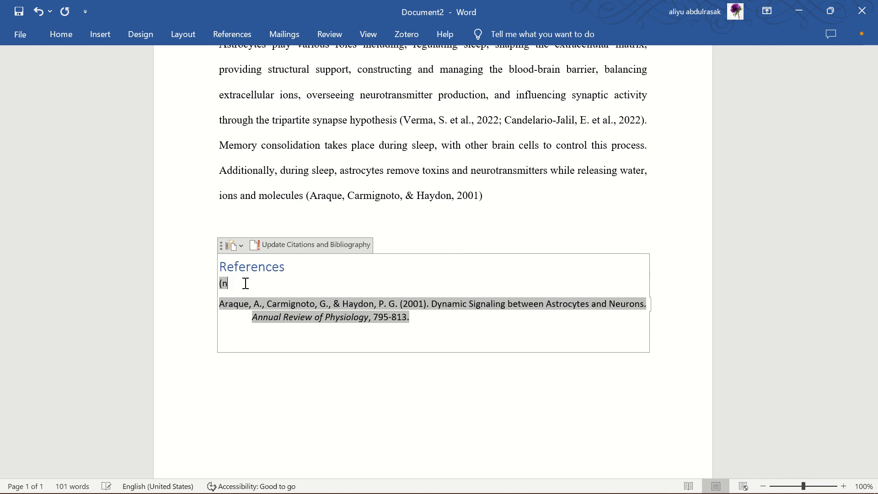
key(BackSpace)
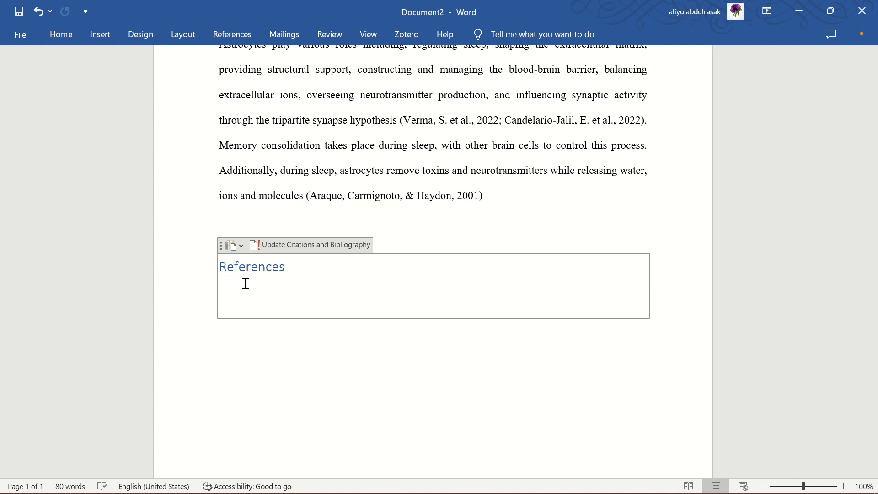
key(ctrl+z)
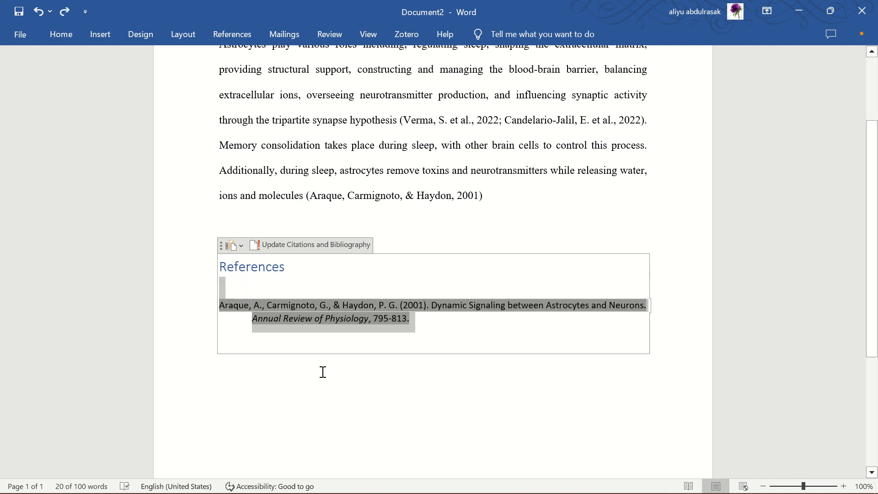
click(317, 410)
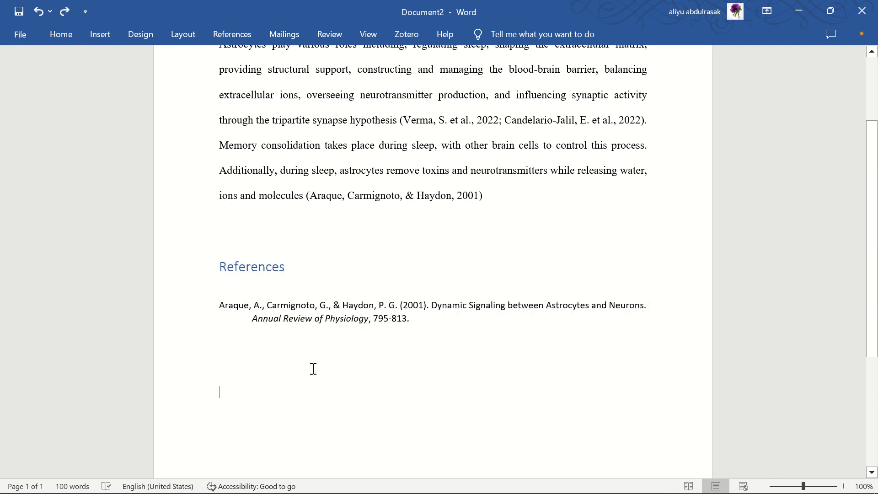
Review the abstract's in-text citation and the reference list below it.
scroll(313, 368, down, 4)
scroll(312, 368, up, 3)
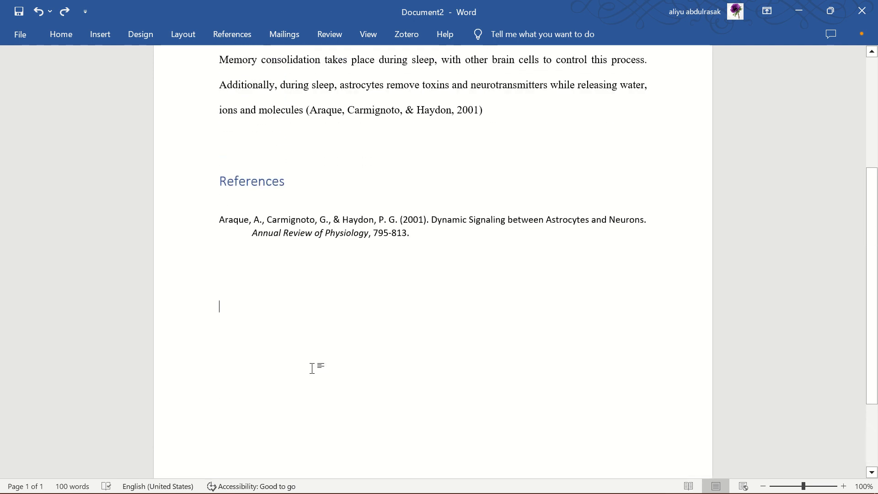
scroll(312, 368, up, 1)
scroll(312, 368, down, 3)
scroll(311, 368, up, 1)
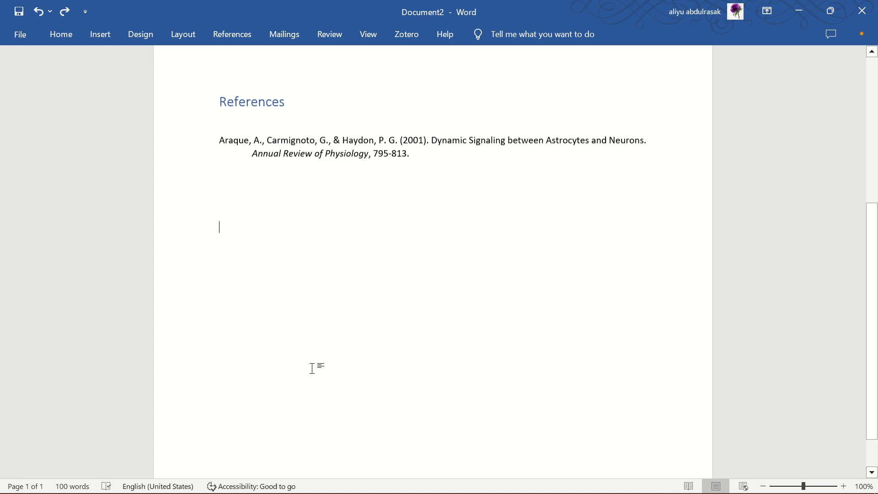
scroll(312, 368, down, 1)
scroll(312, 369, up, 1)
scroll(312, 369, up, 3)
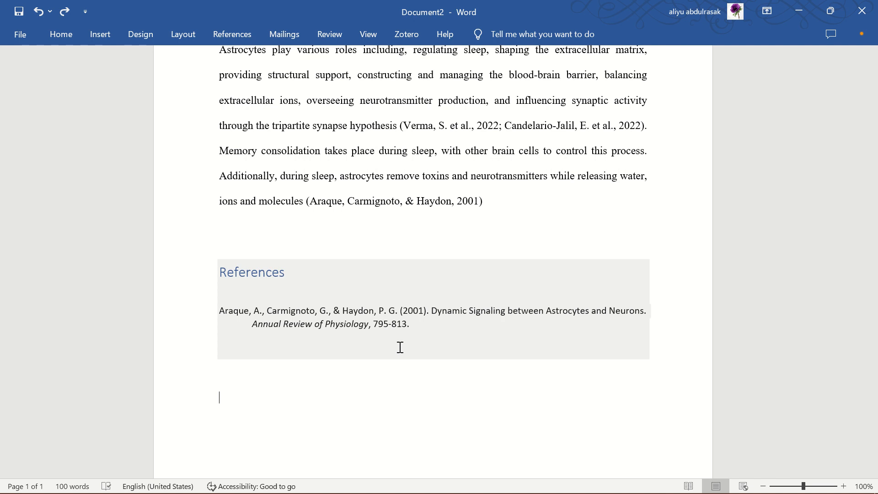
mouse_move(376, 6)
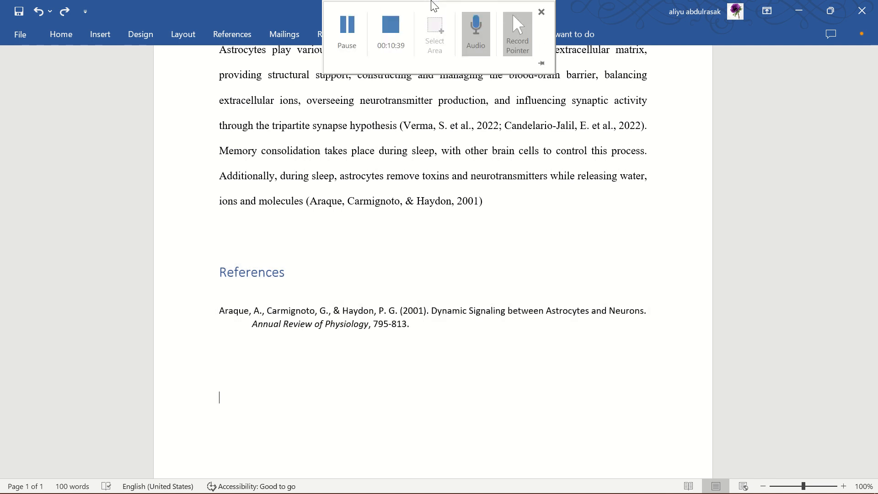